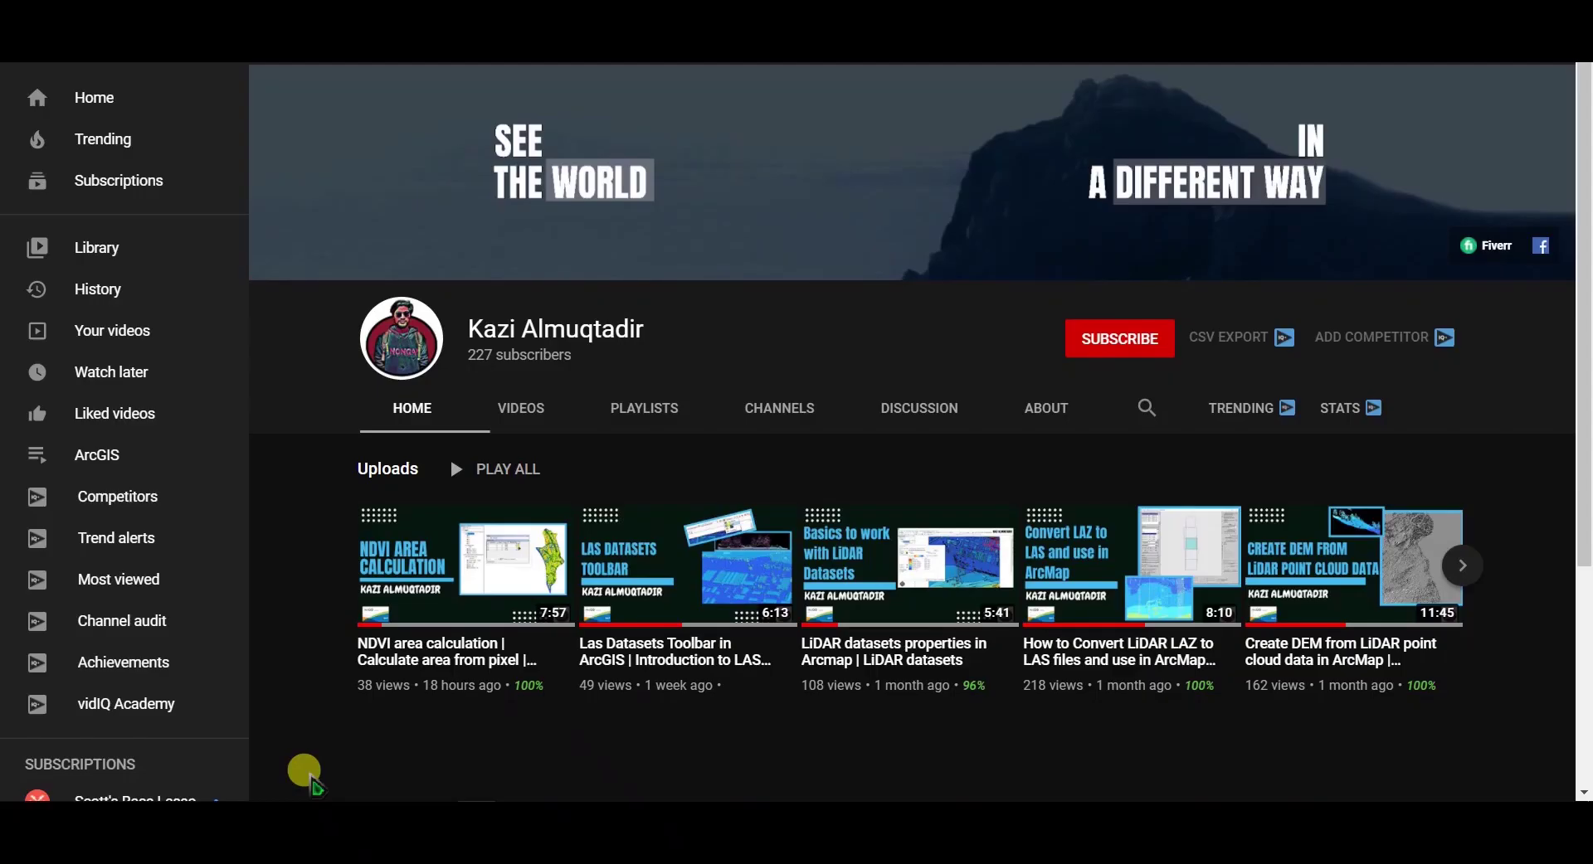
Step: Subscribe to the GIS tutorial channel and open its notification bell options
left_click(1112, 340)
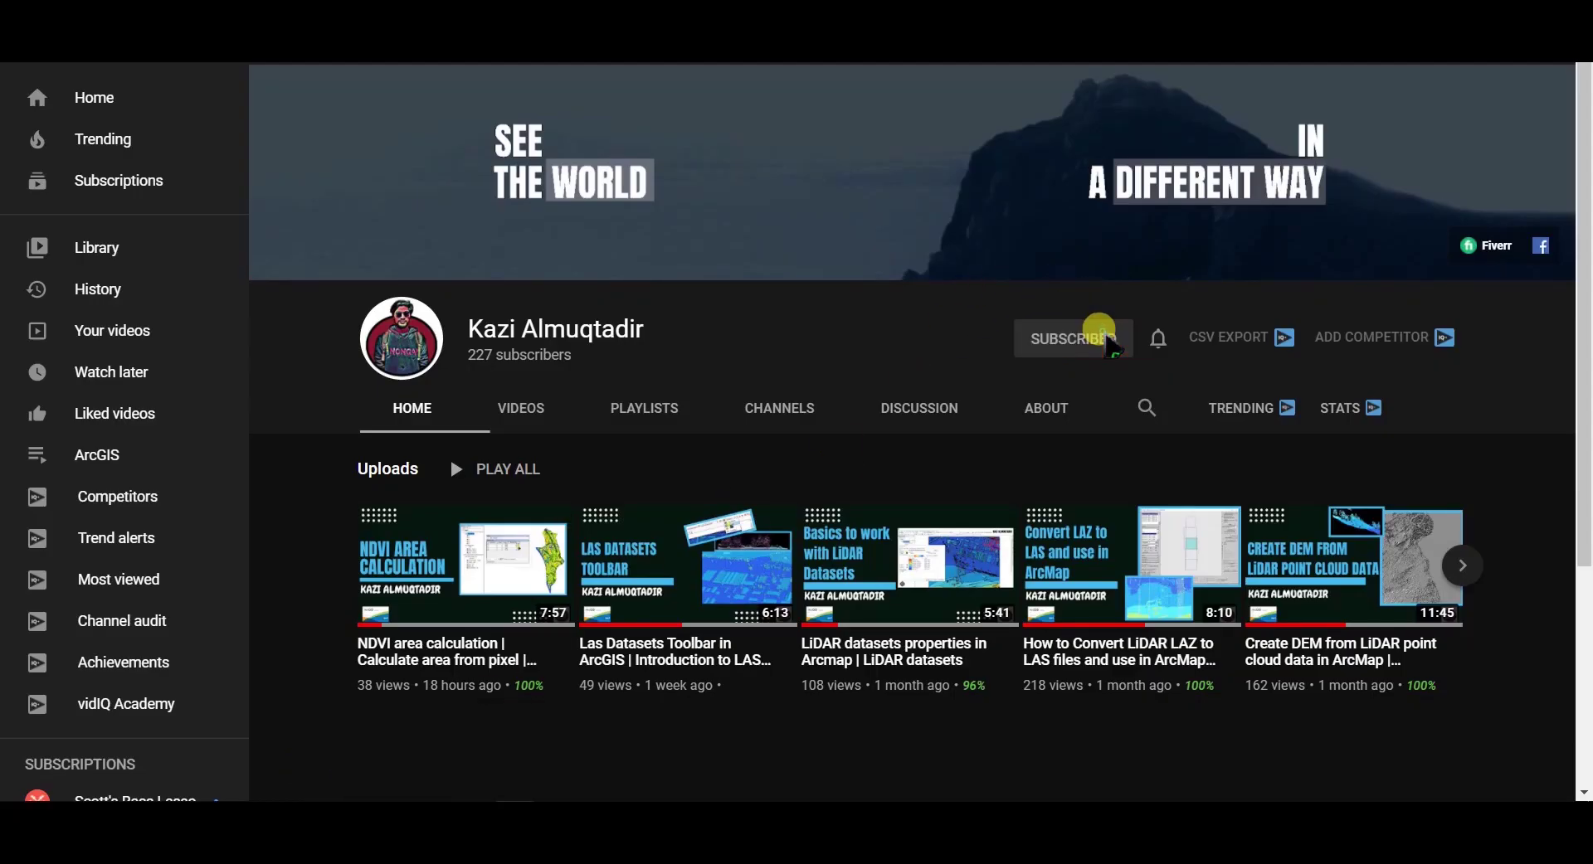
left_click(1153, 340)
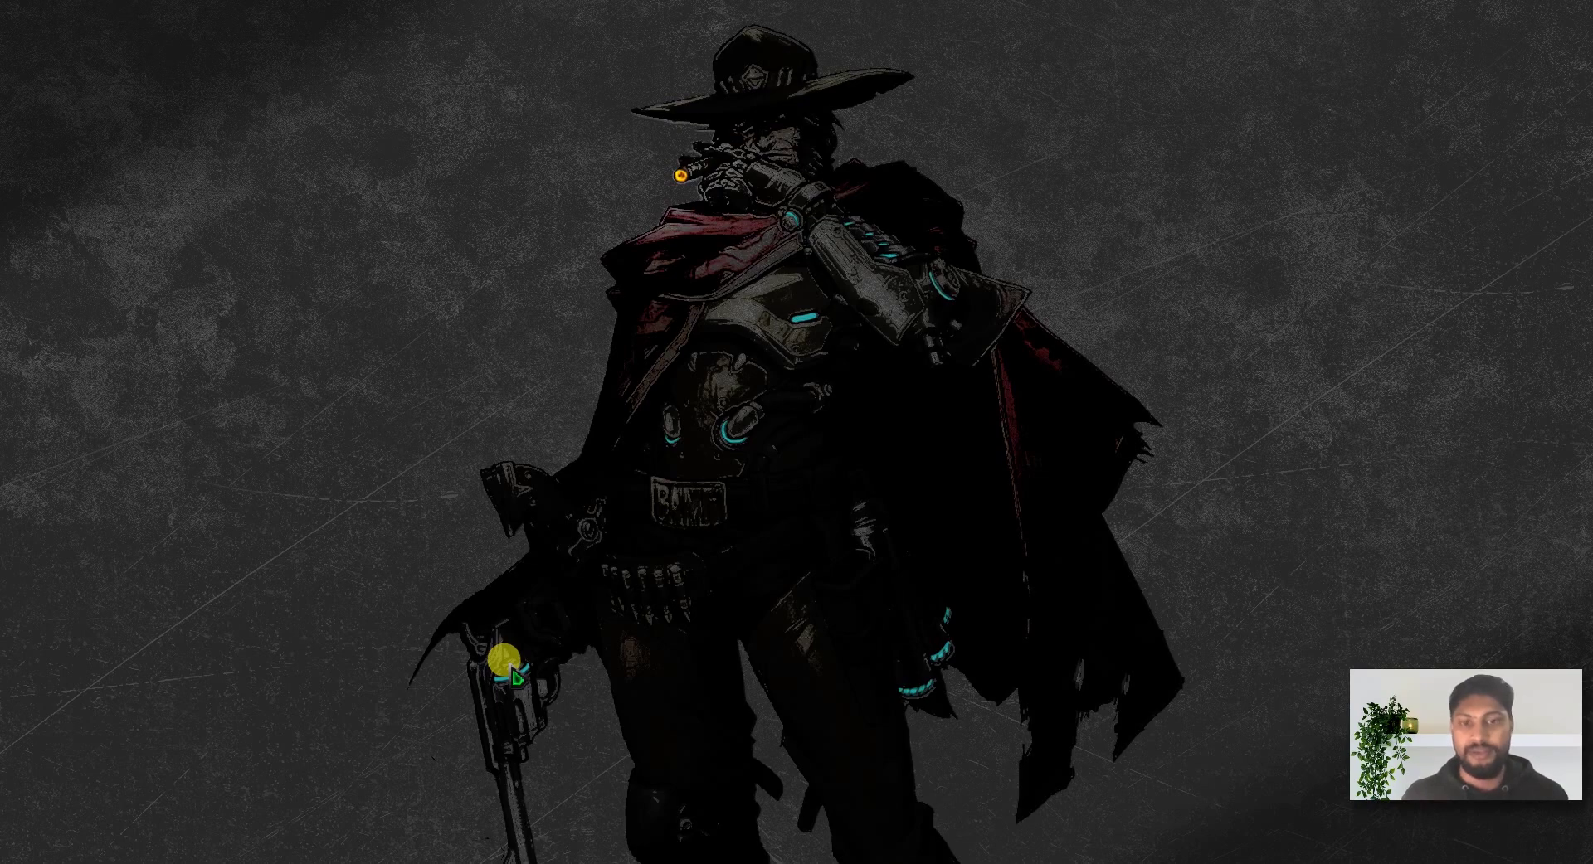
Step: Search Google Earth Pro for 'bhash' and fly to Bhasan Char, Bangladesh
left_click(747, 751)
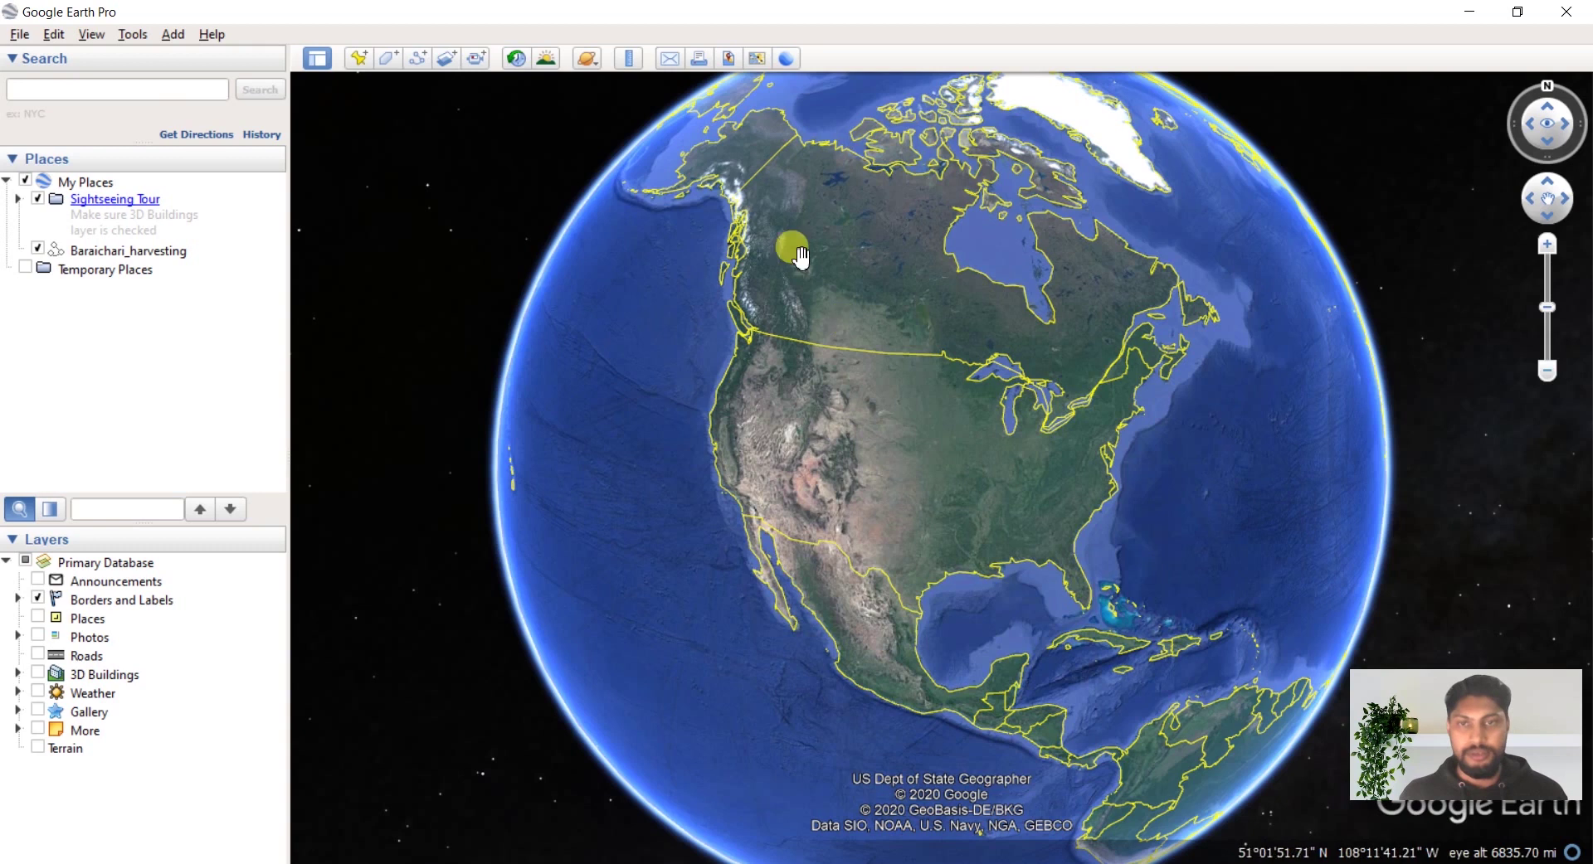
left_click(170, 89)
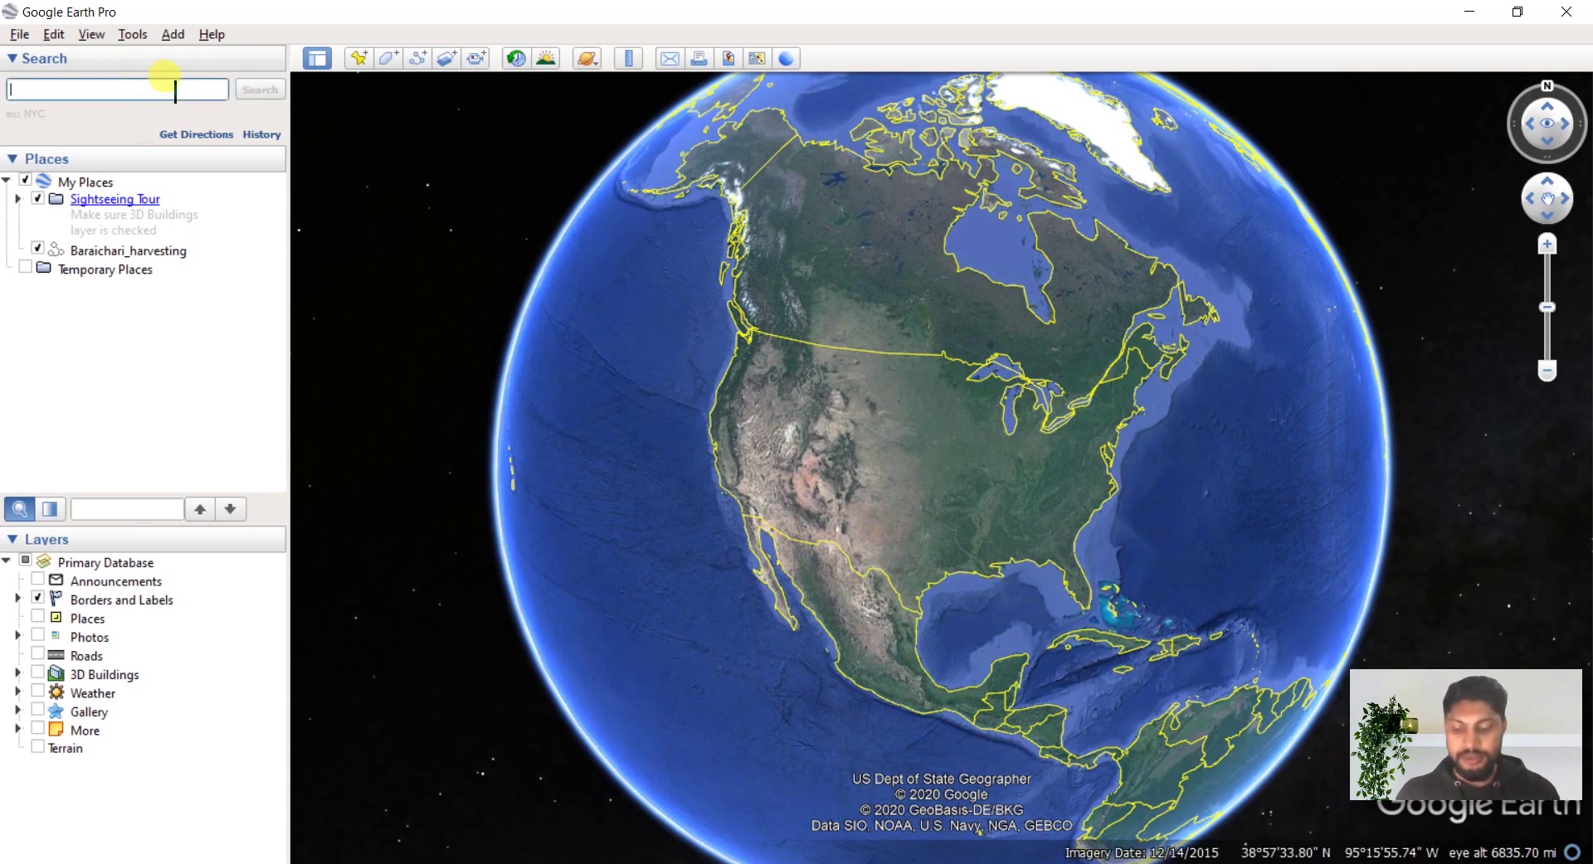
type("bhash")
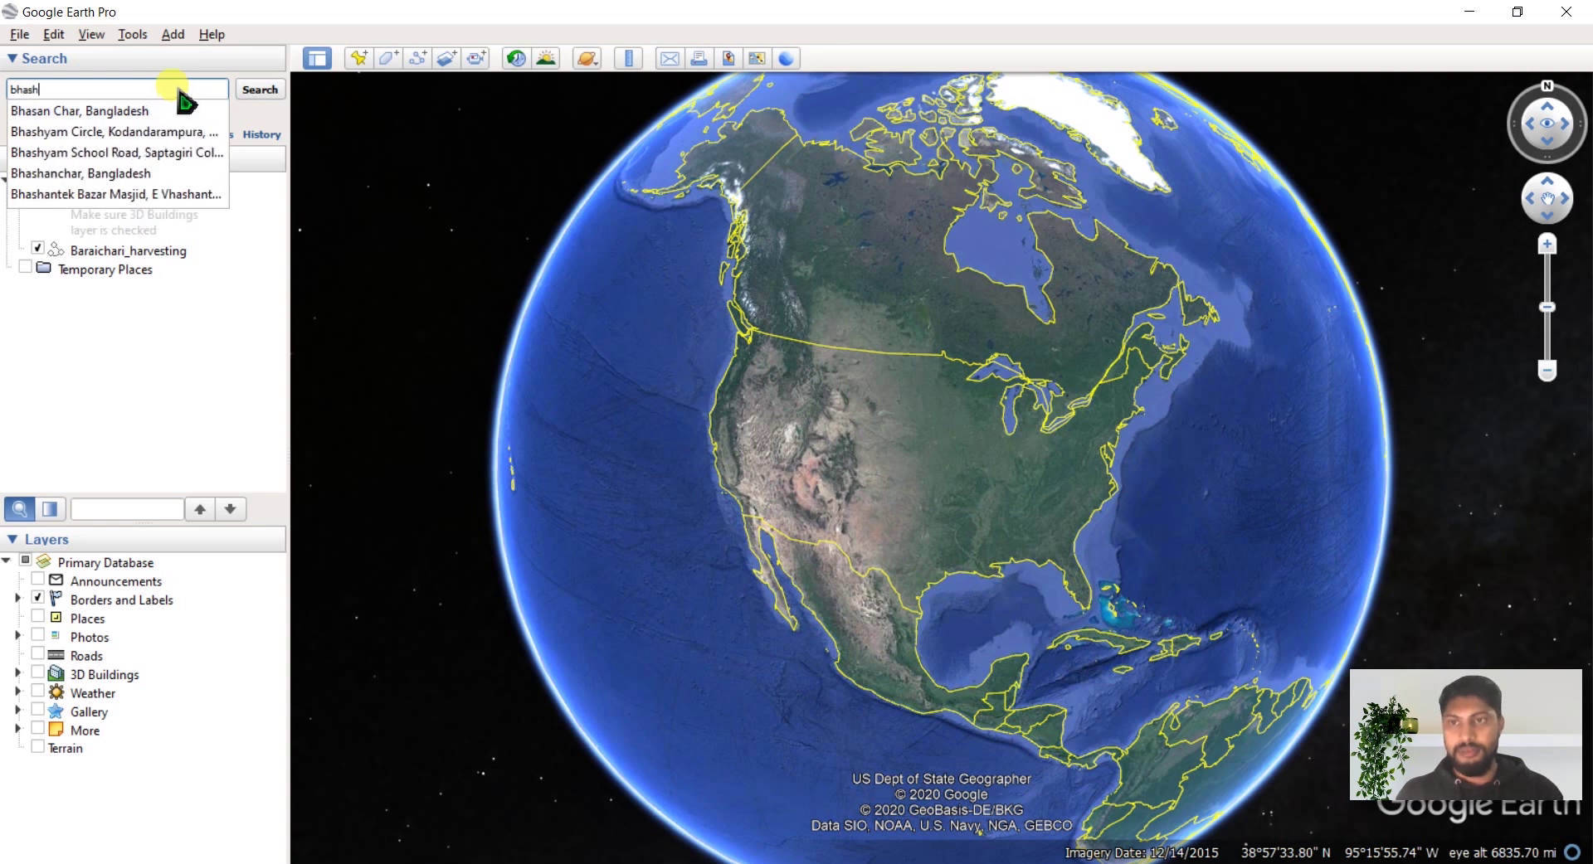
left_click(124, 111)
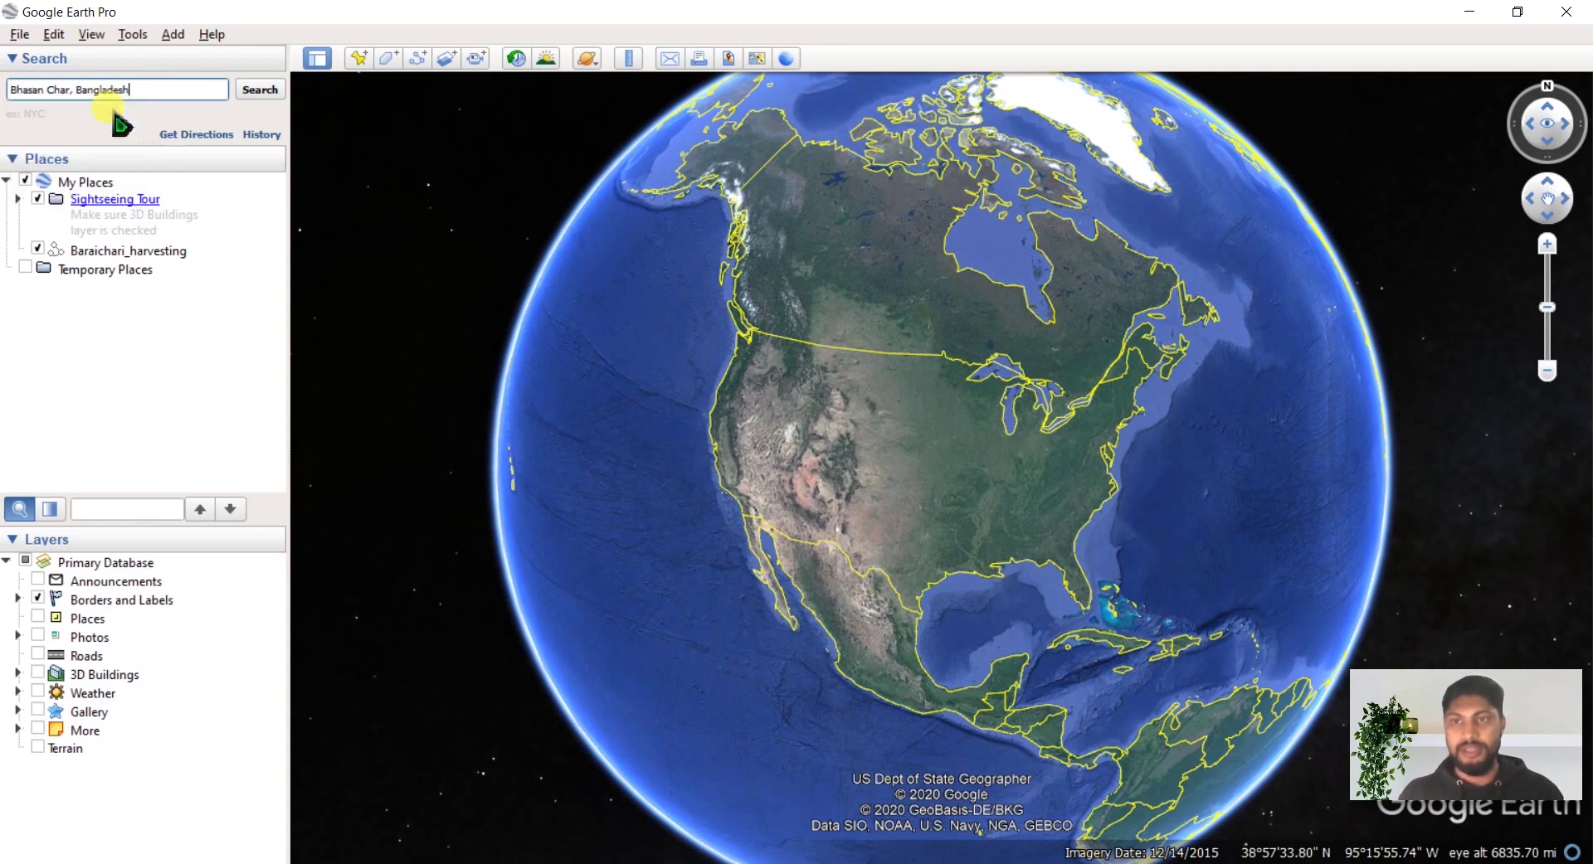
left_click(258, 91)
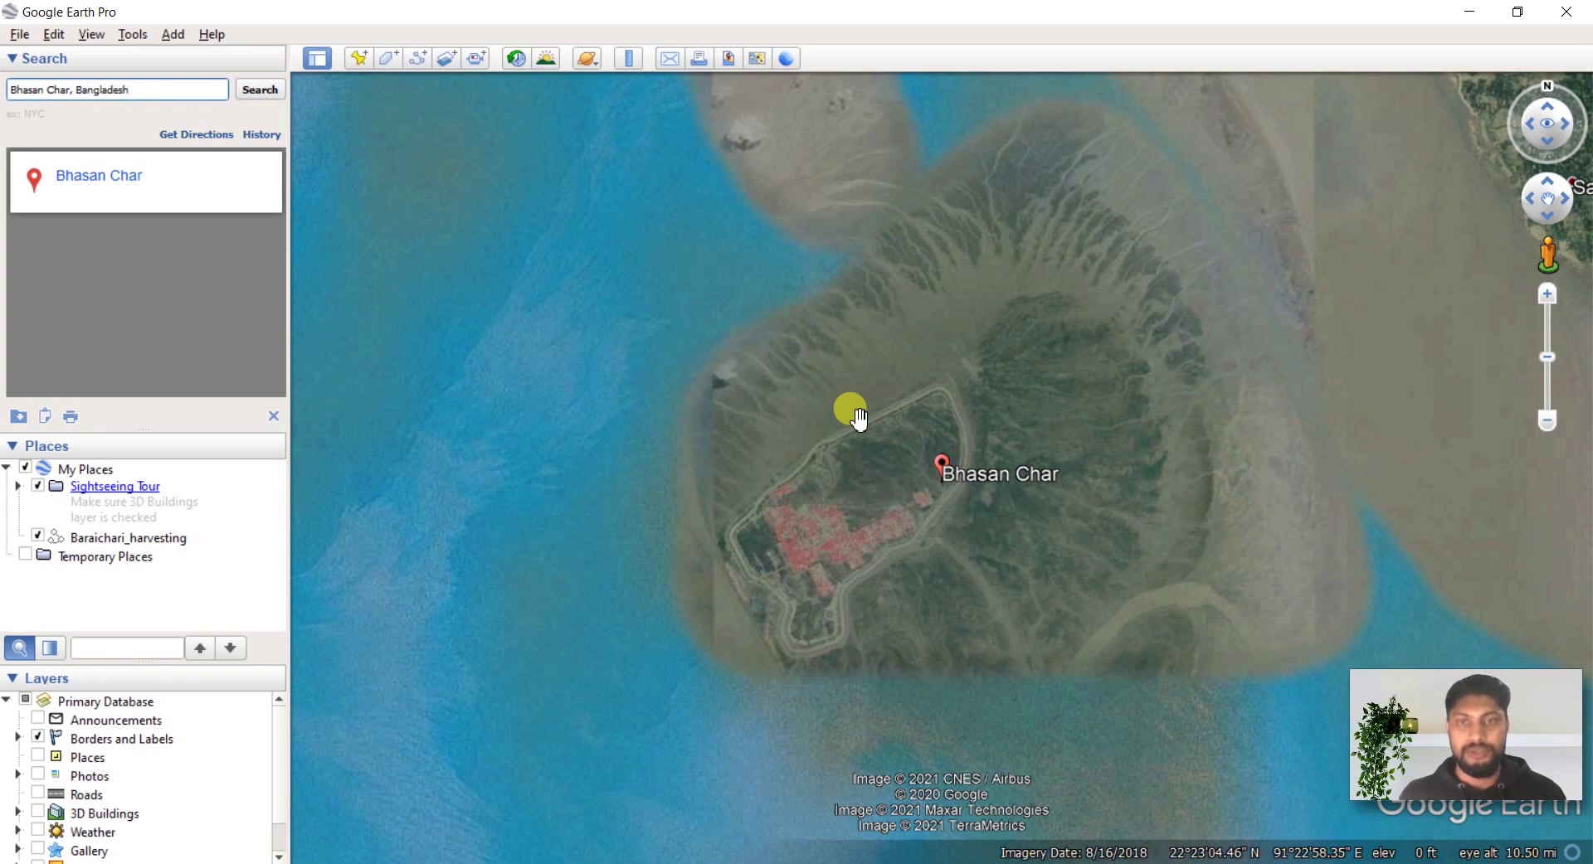
Step: Clear the search results and start a new polygon named Bhashan Char
left_click(274, 416)
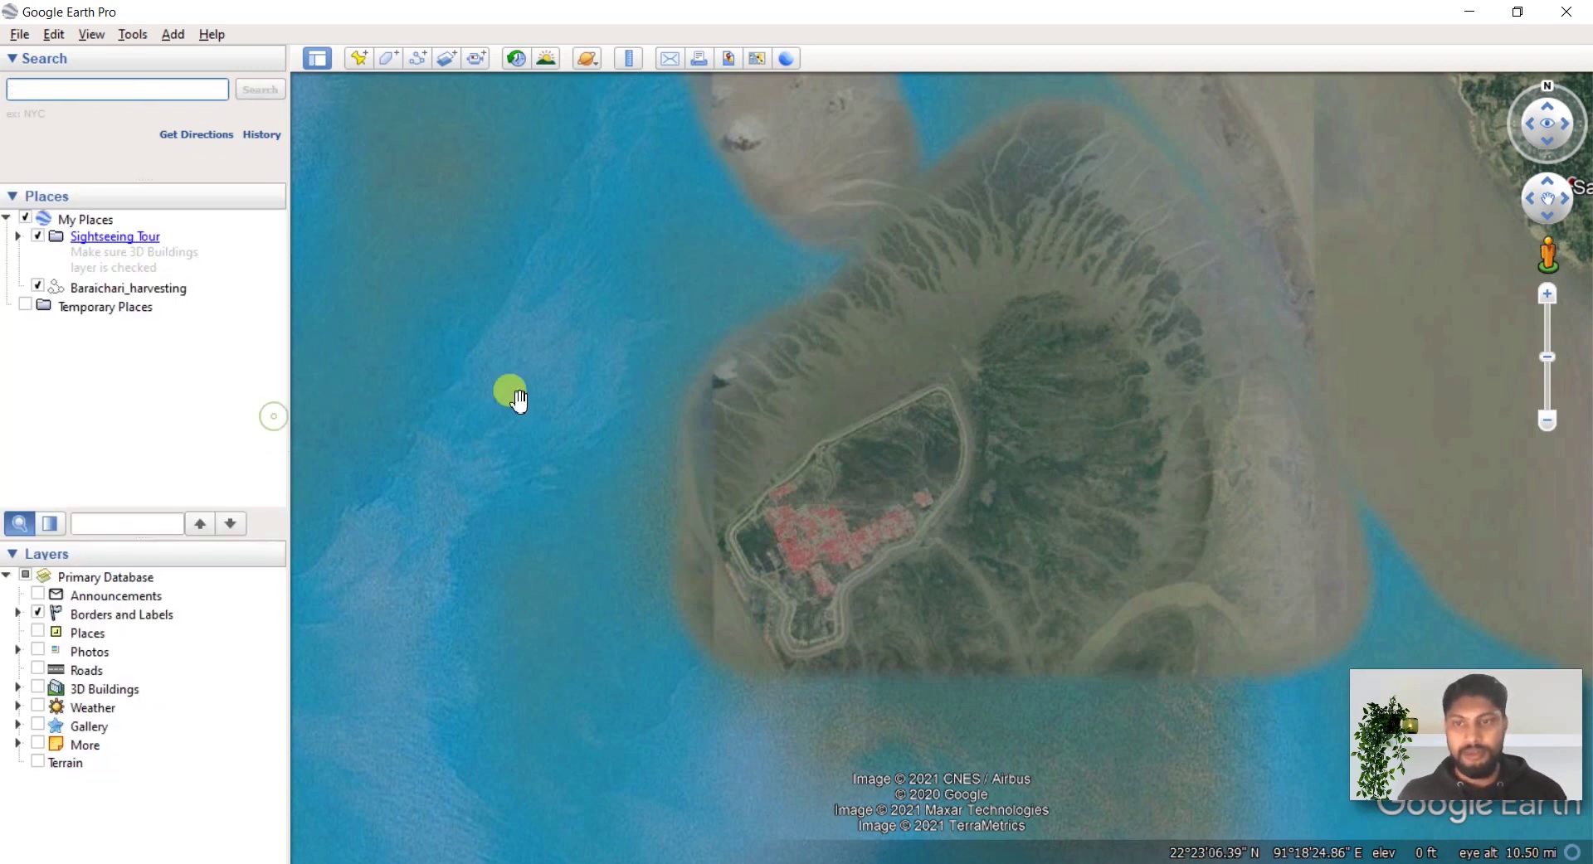
left_click(387, 60)
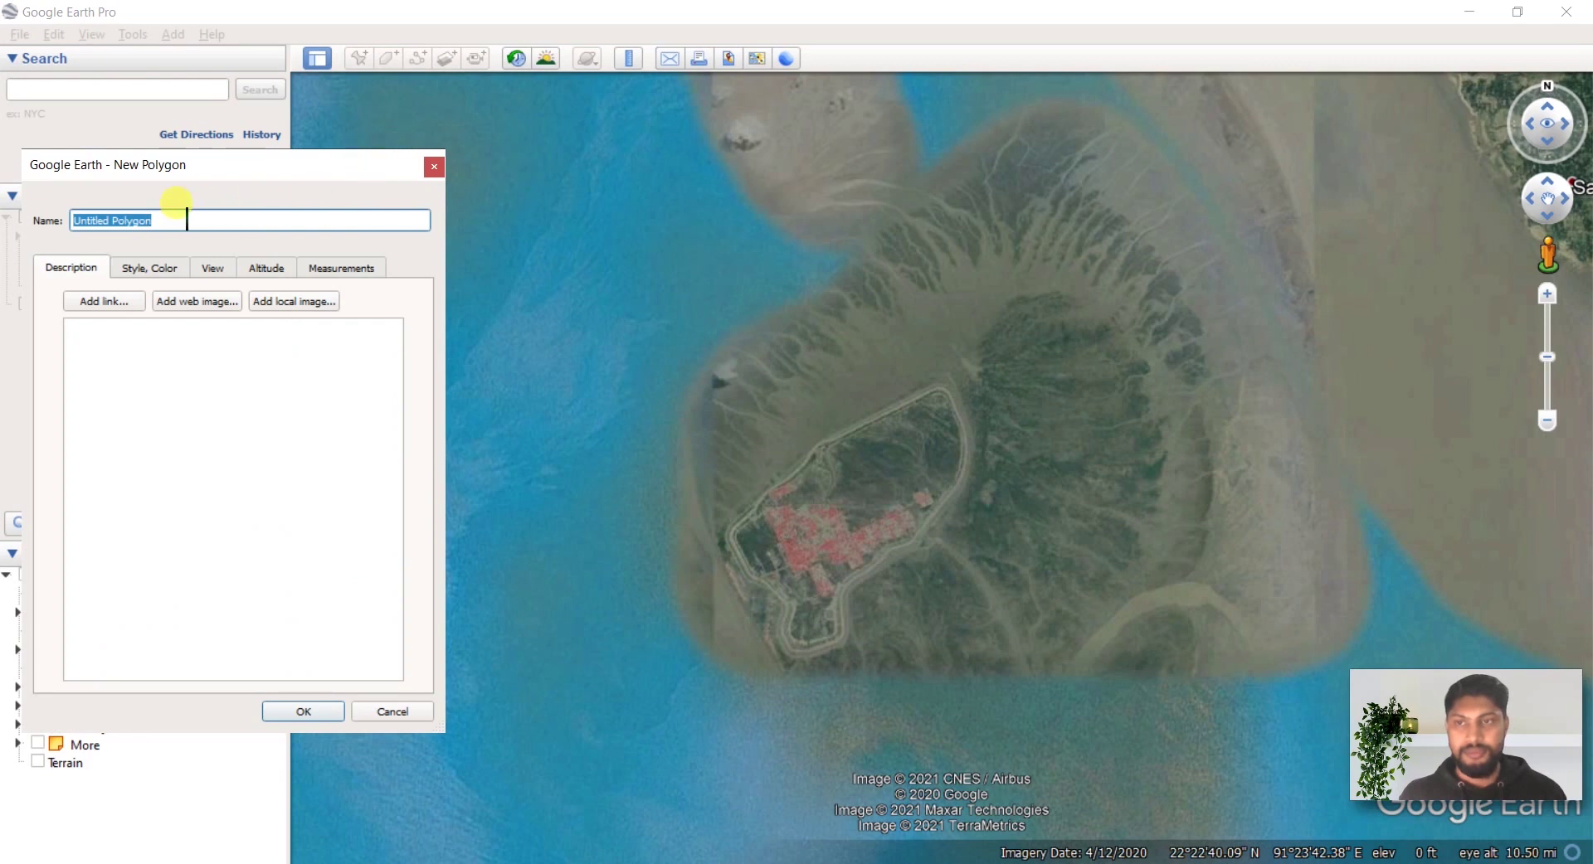
key("BackSpace")
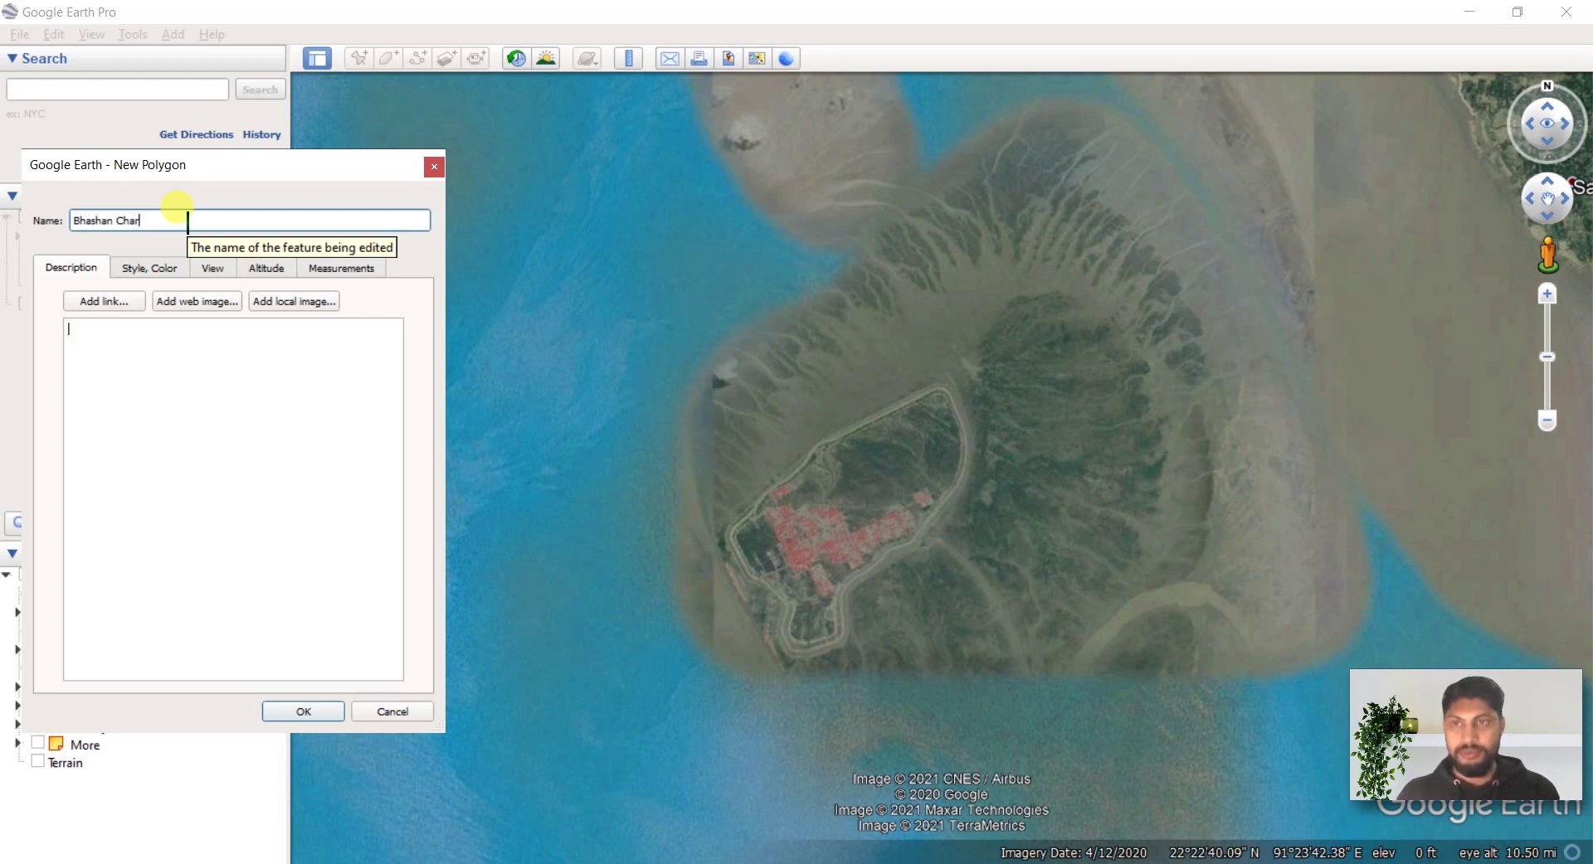
Step: Give the polygon a yellow (#ffff00) outline and a light cyan (#aaffff) fill
left_click(148, 270)
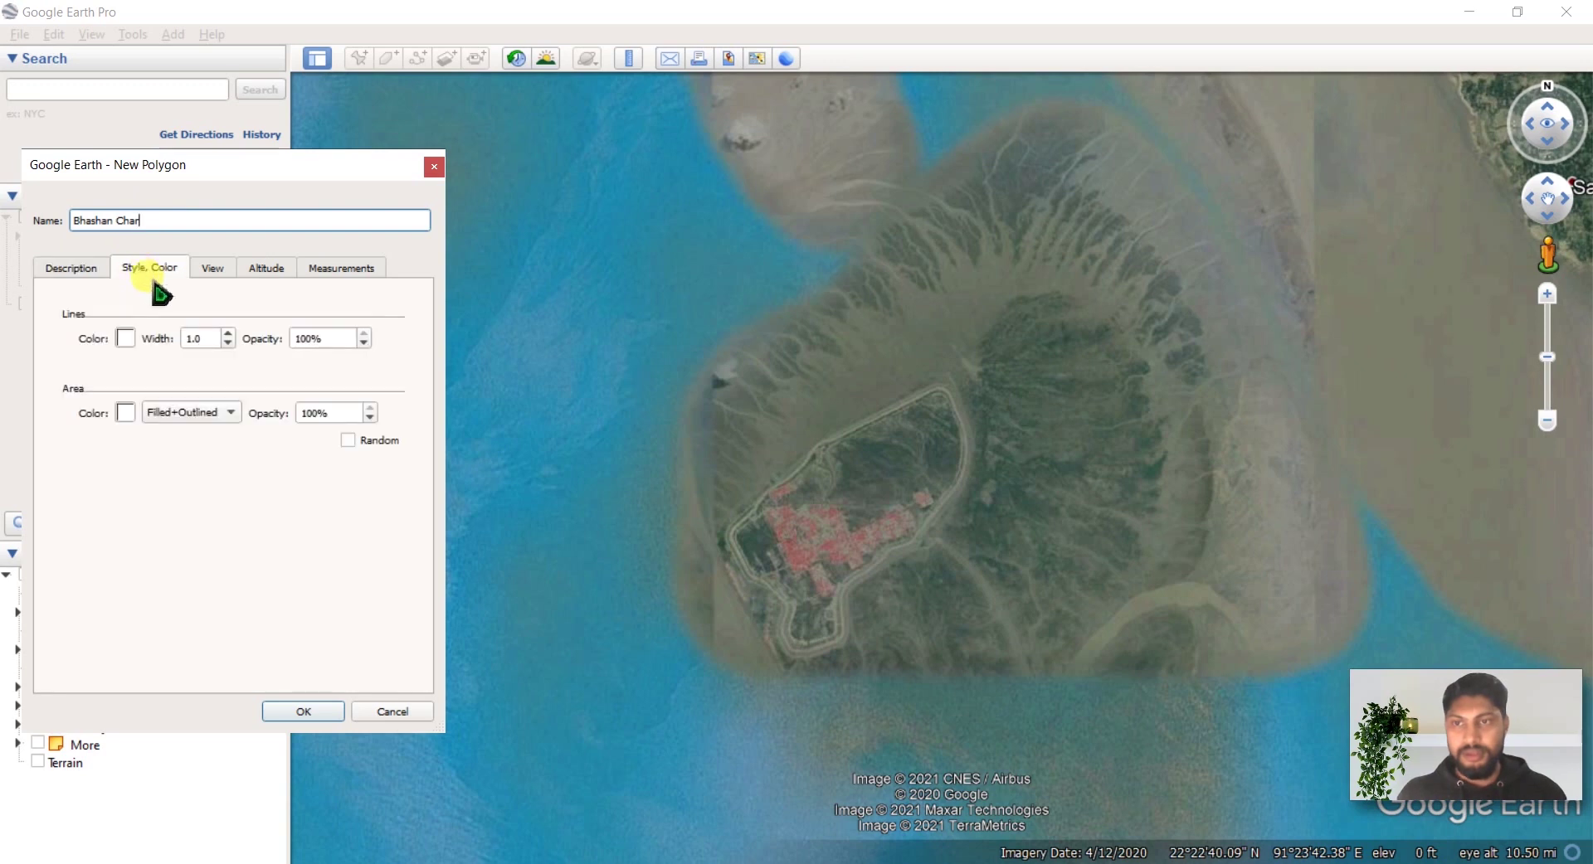
left_click(126, 338)
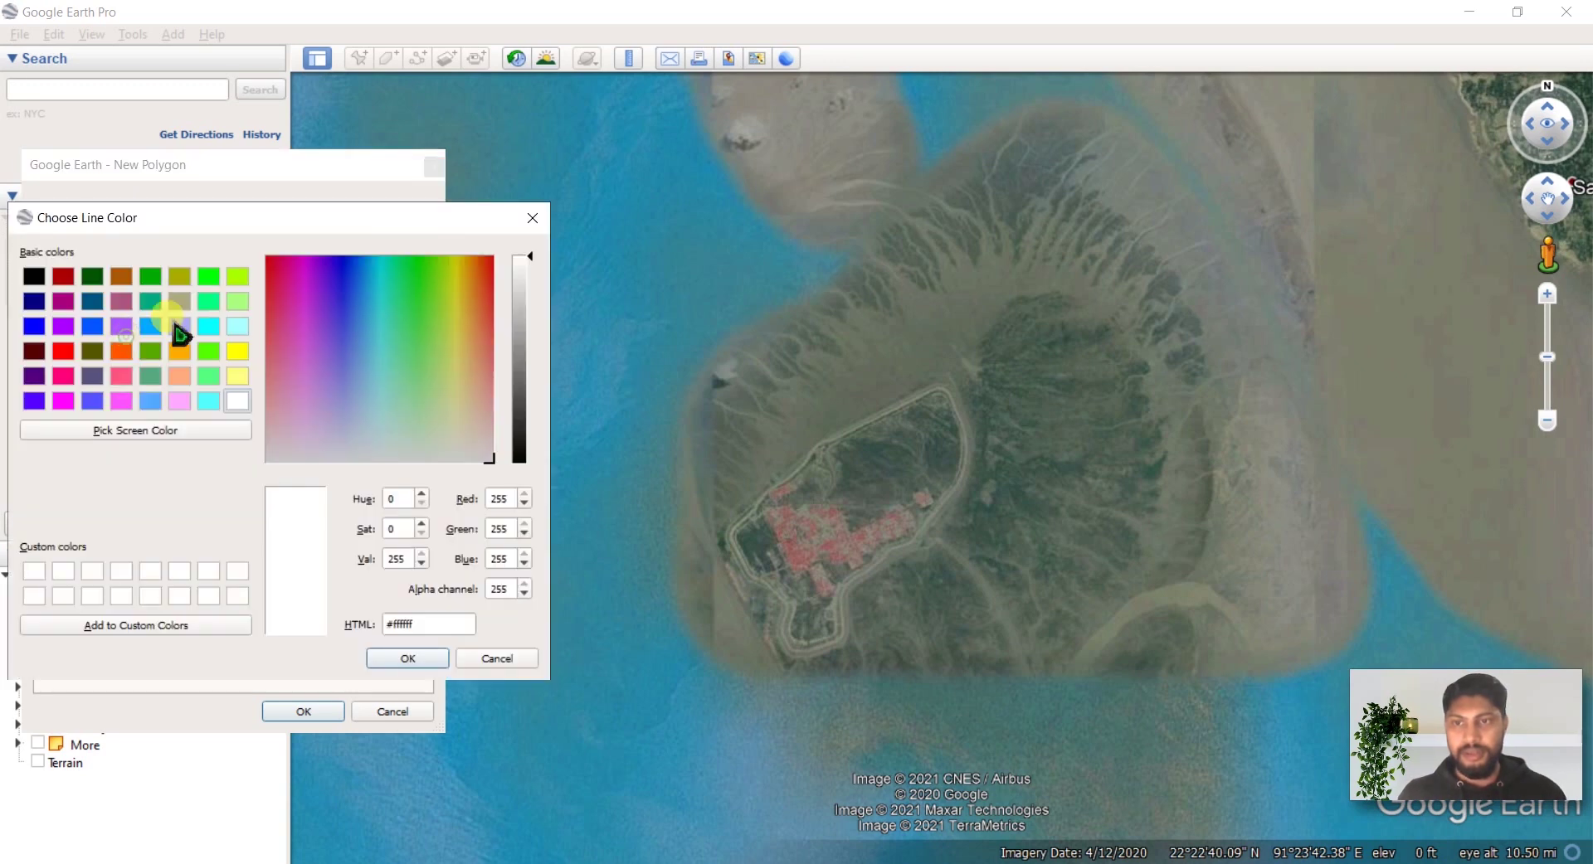
left_click(236, 355)
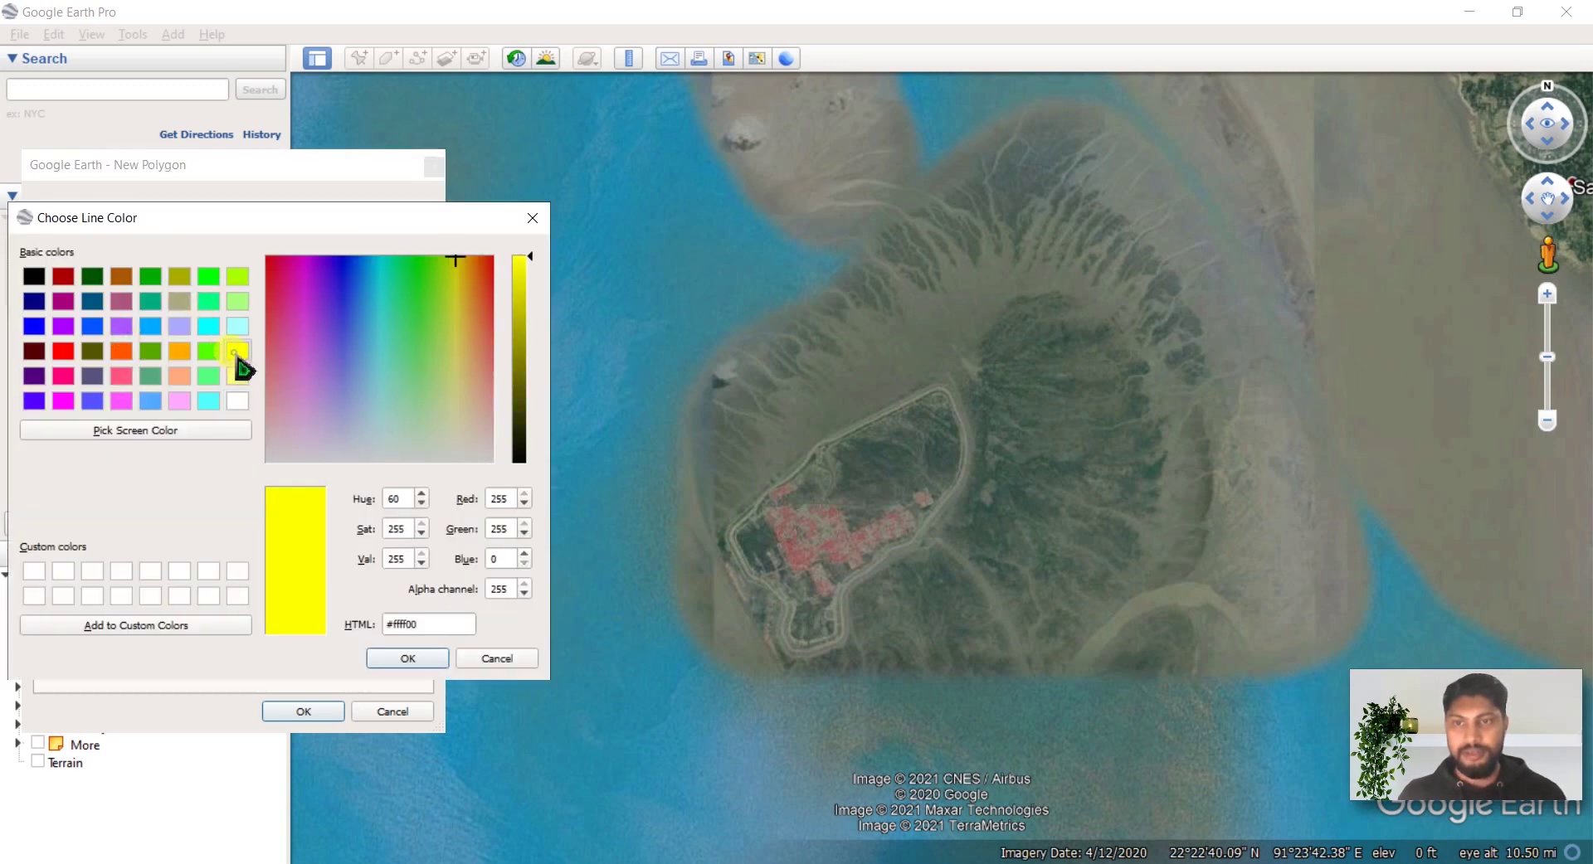
left_click(406, 658)
left_click(124, 413)
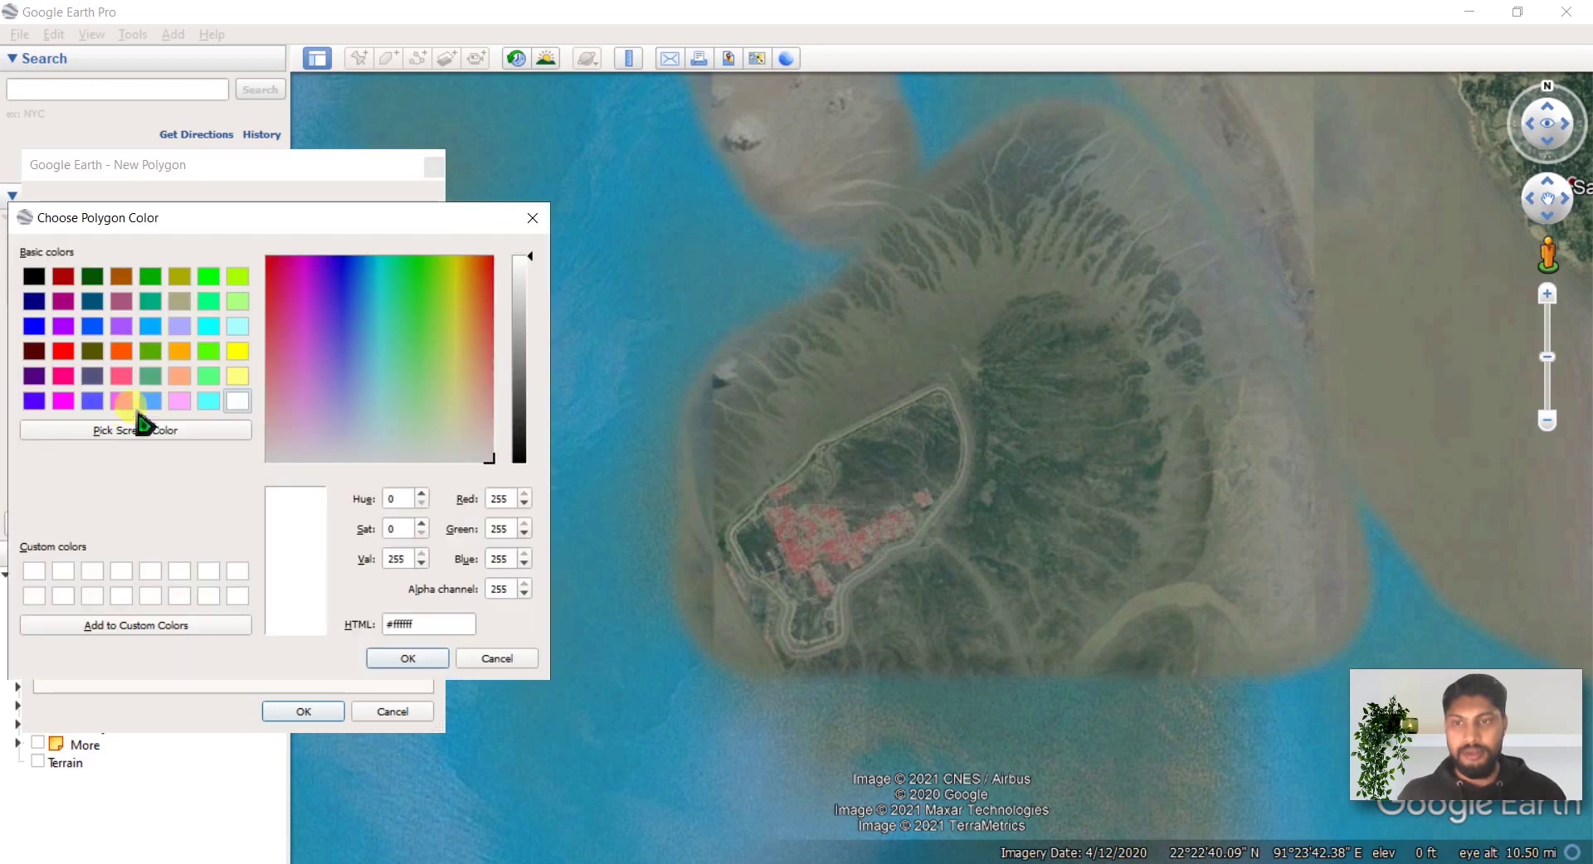
left_click(241, 335)
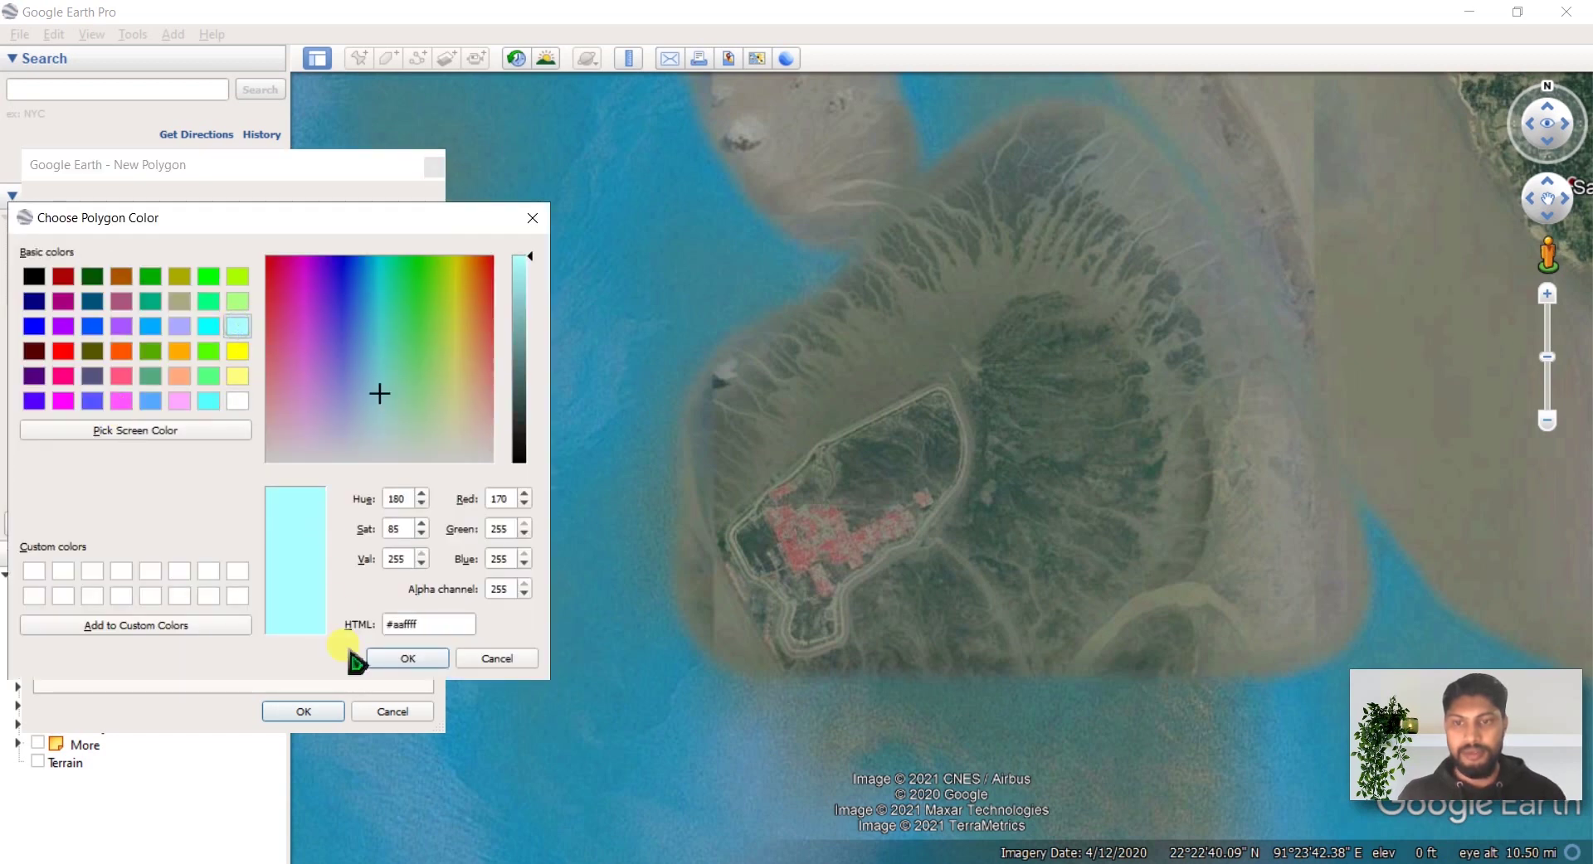
left_click(406, 657)
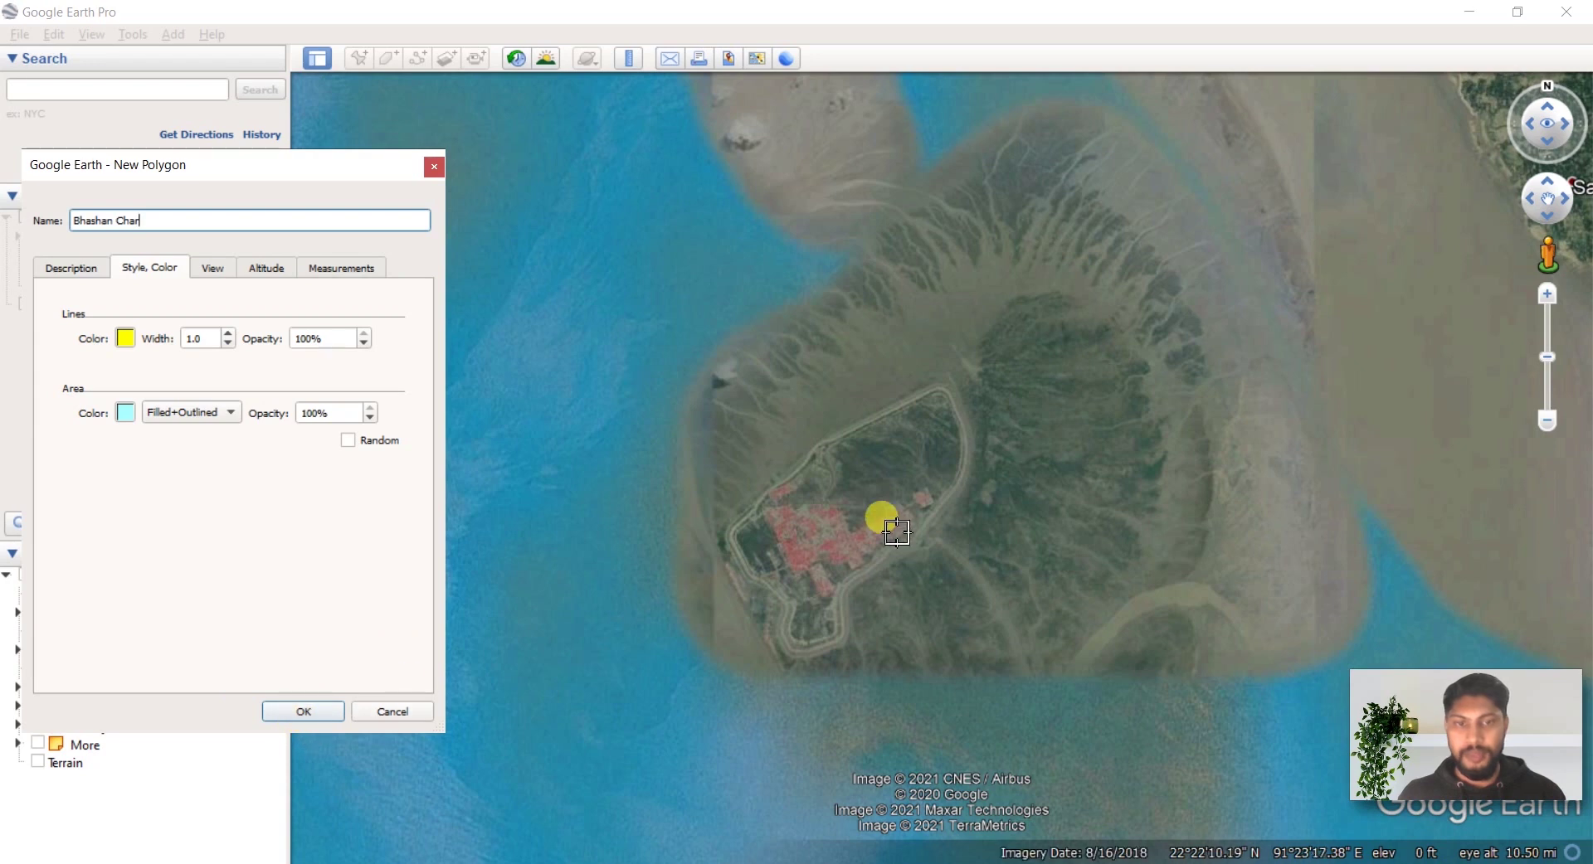
Step: Trace the Bhashan Char polygon along the island's embankment road and save it
scroll(846, 626, "up", 5)
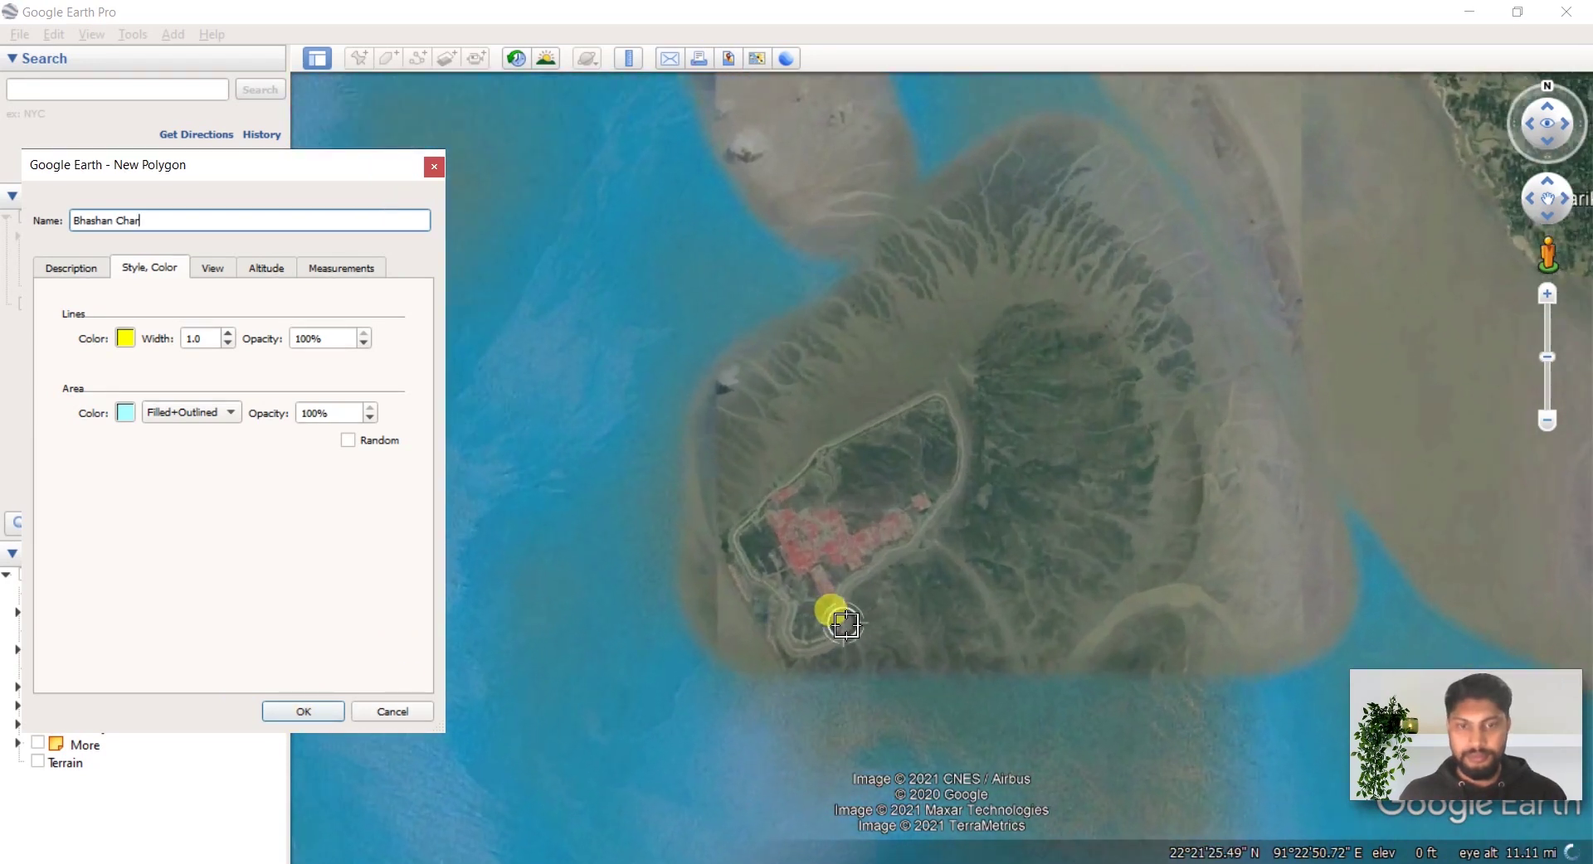
scroll(825, 601, "down", 2)
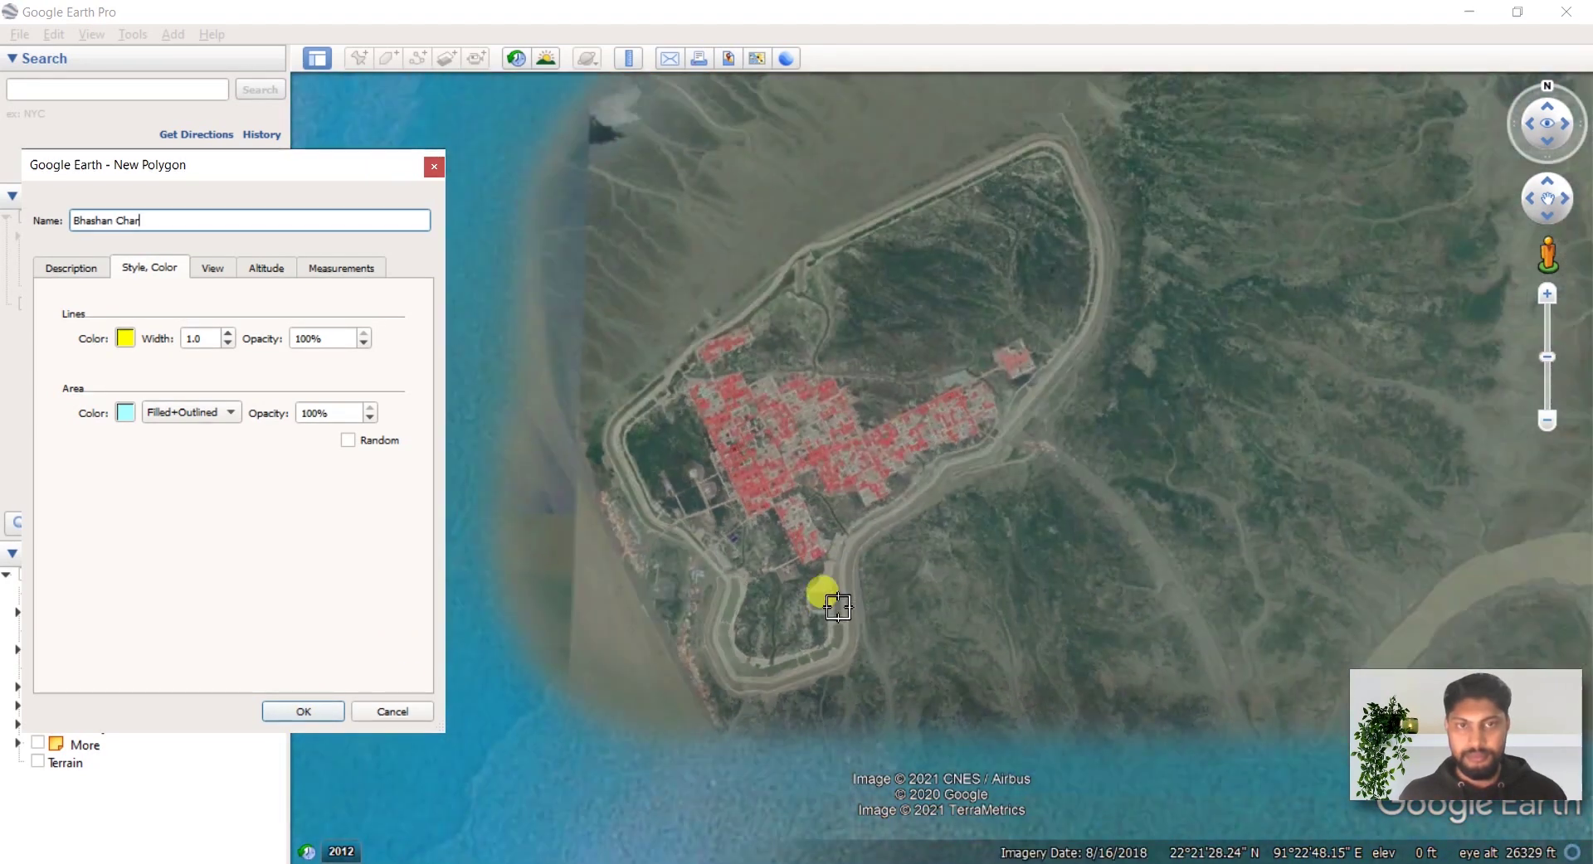
left_click(844, 643)
left_click(843, 630)
mouse_move(843, 602)
left_mouse_down()
mouse_move(850, 548)
mouse_move(906, 523)
mouse_move(942, 474)
mouse_move(996, 460)
mouse_move(1100, 315)
mouse_move(1115, 272)
mouse_move(1055, 151)
mouse_move(1020, 151)
mouse_move(806, 250)
mouse_move(623, 431)
mouse_move(658, 528)
mouse_move(726, 583)
mouse_move(722, 663)
mouse_move(745, 688)
mouse_move(836, 672)
left_mouse_up()
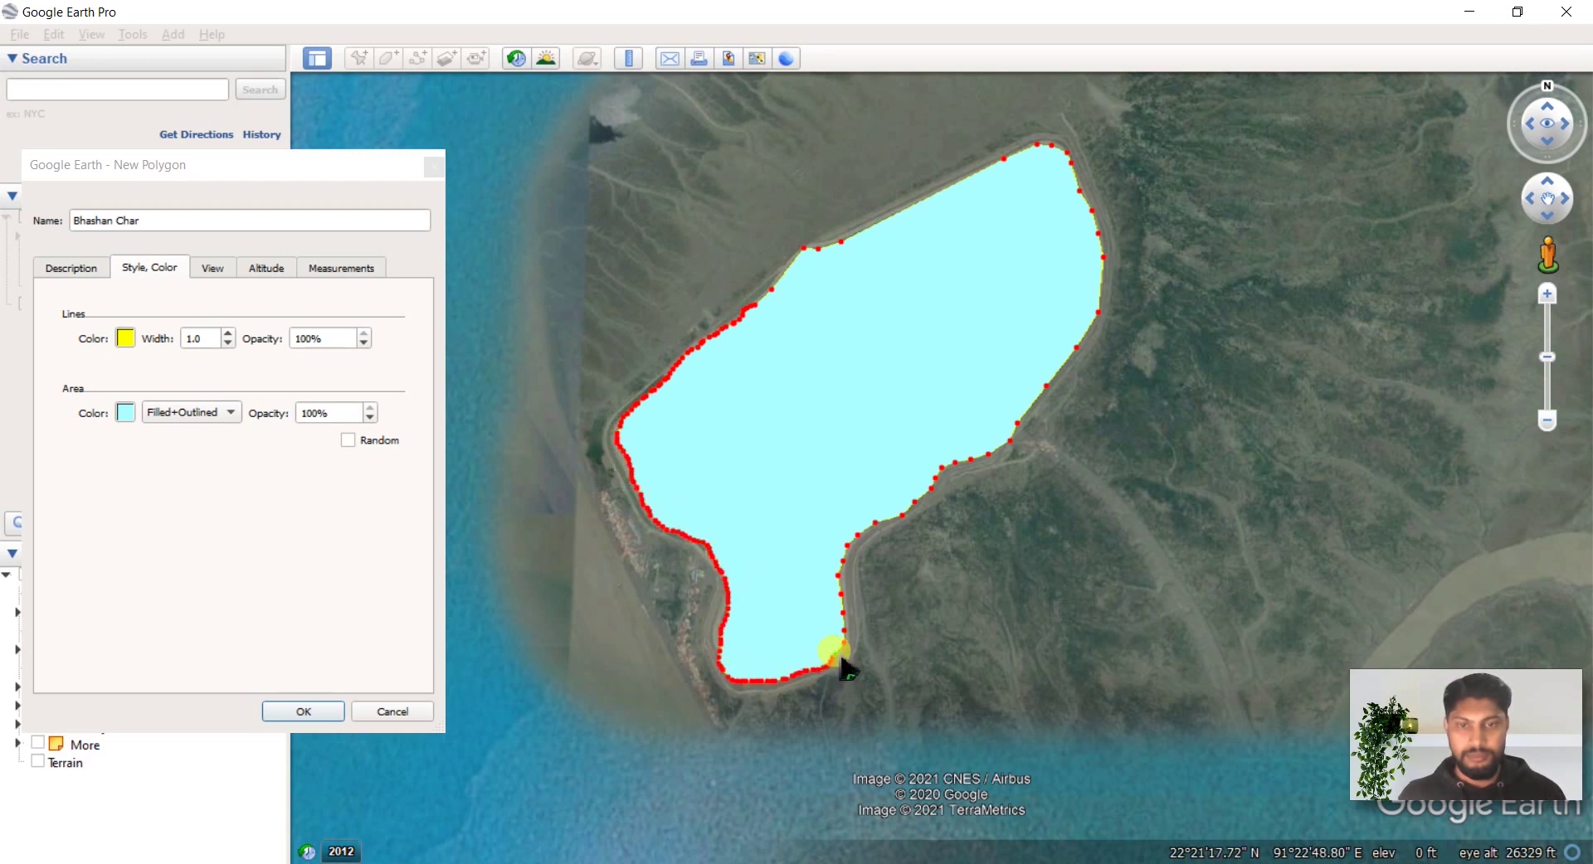
left_click_drag(843, 654, 840, 645)
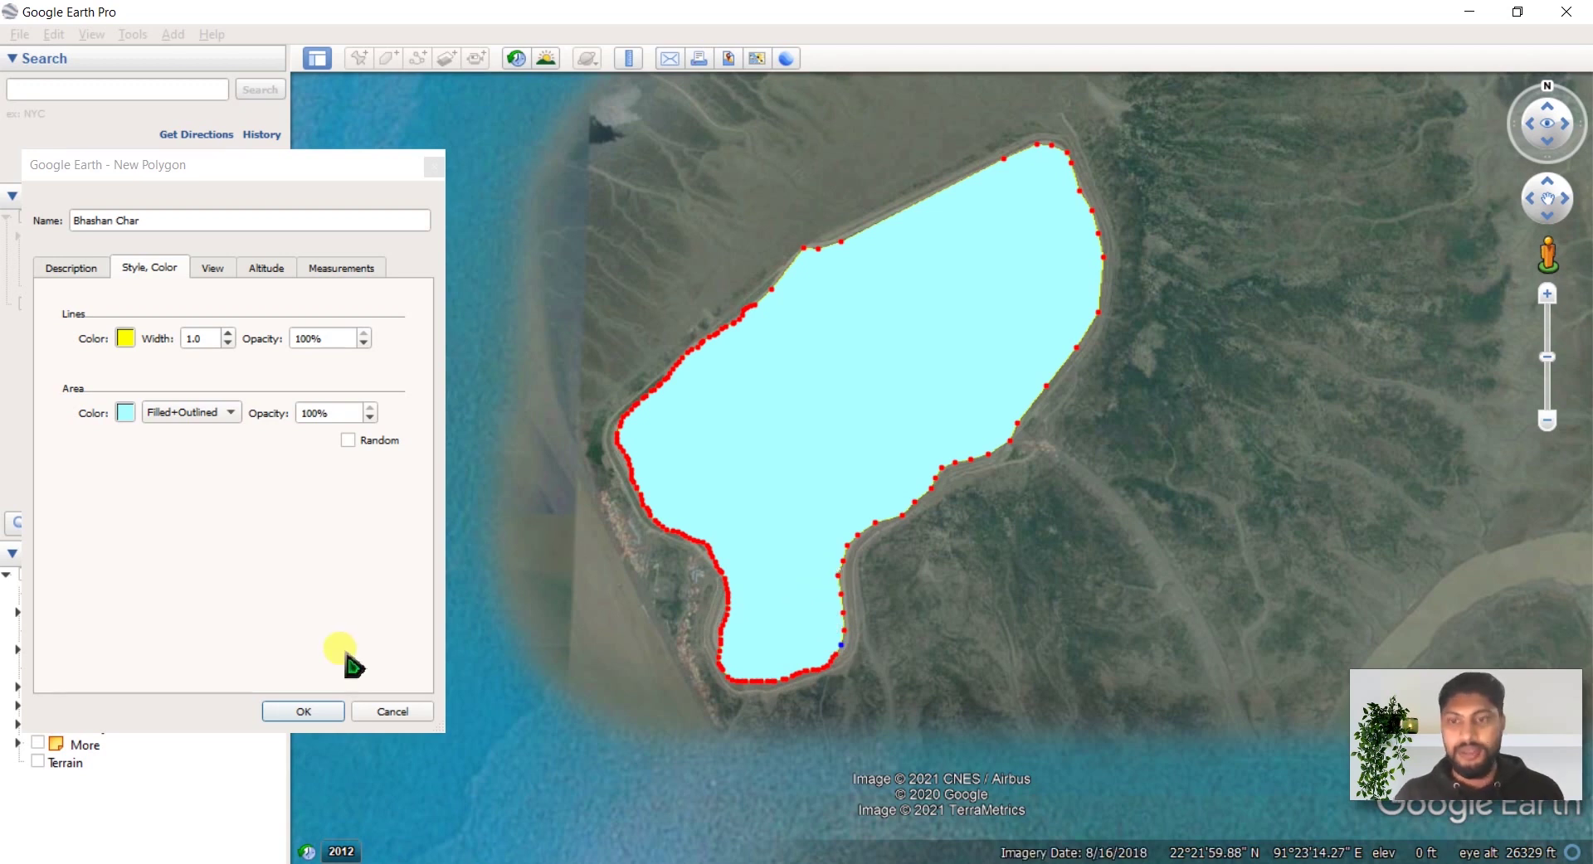
left_click(304, 713)
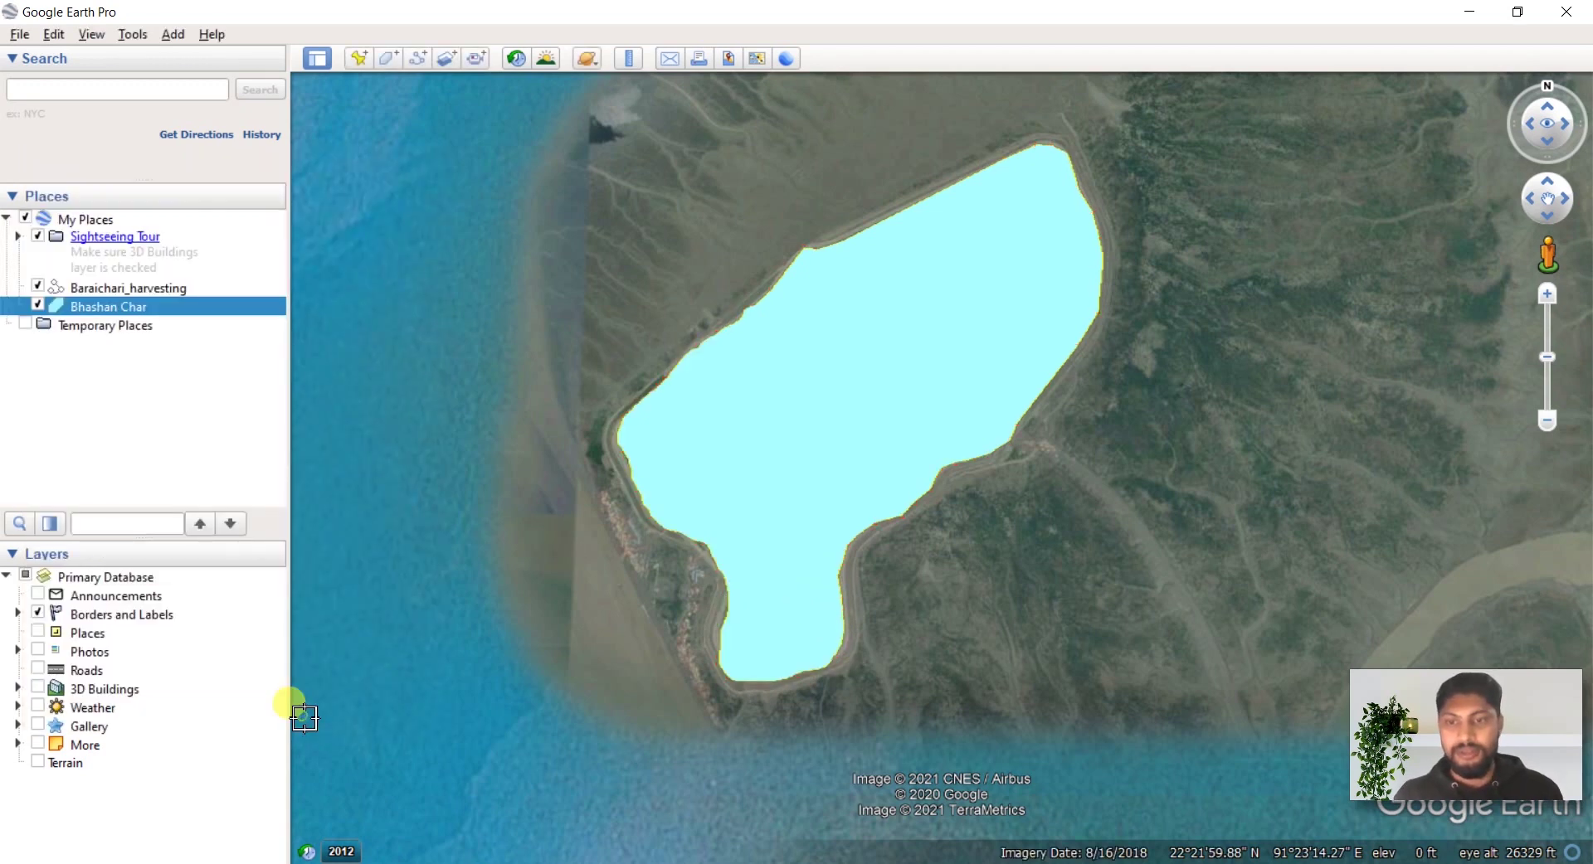
Step: Save the Bhashan Char place as Bhashan_Char.kmz (Kmz type) and minimize Google Earth Pro
right_click(98, 307)
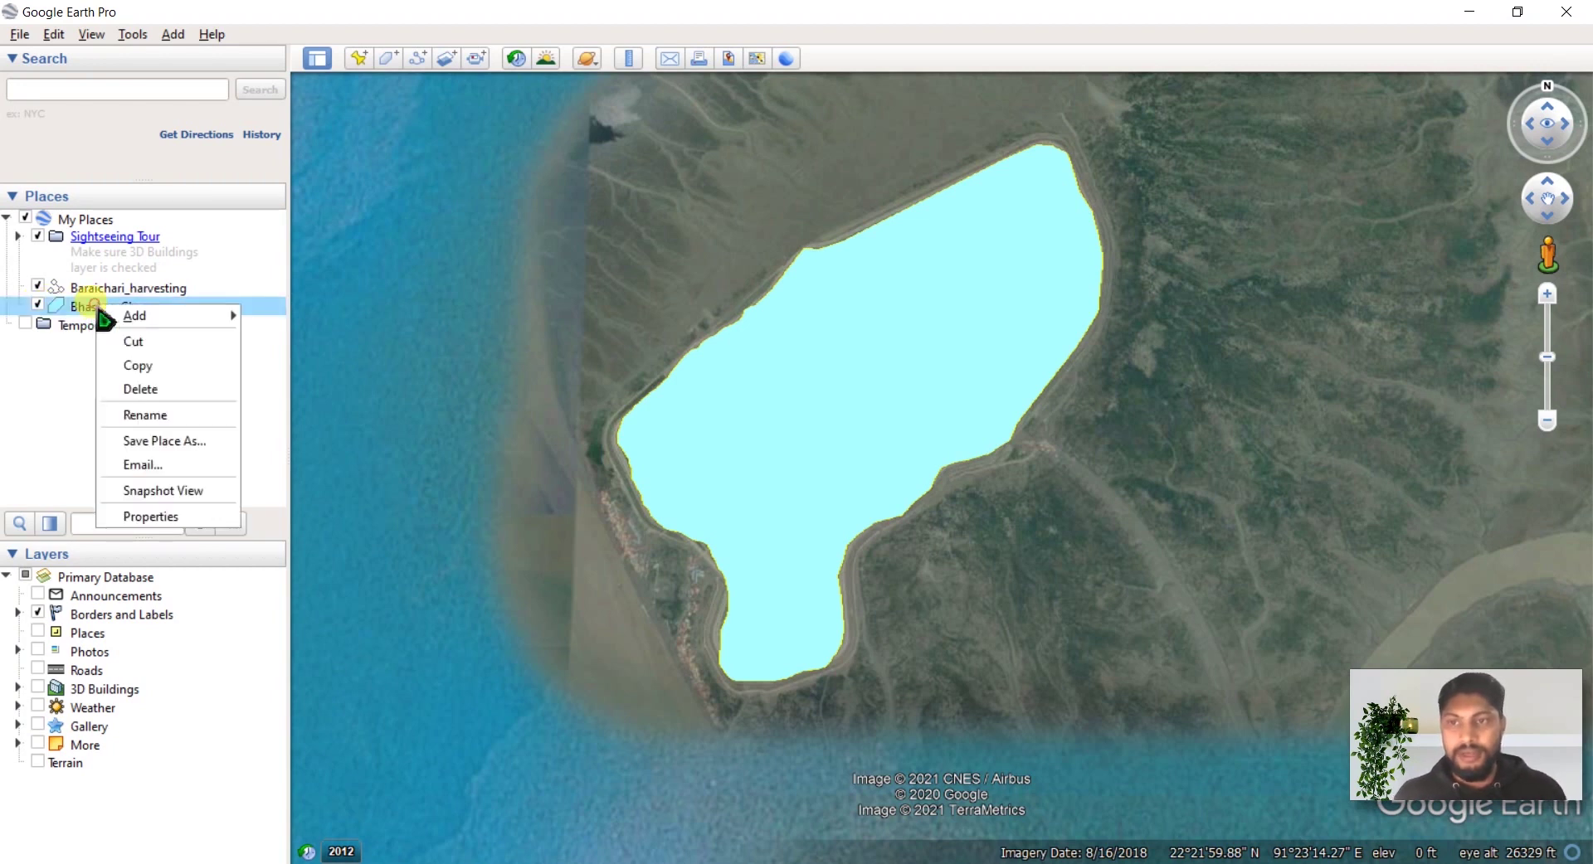
left_click(170, 444)
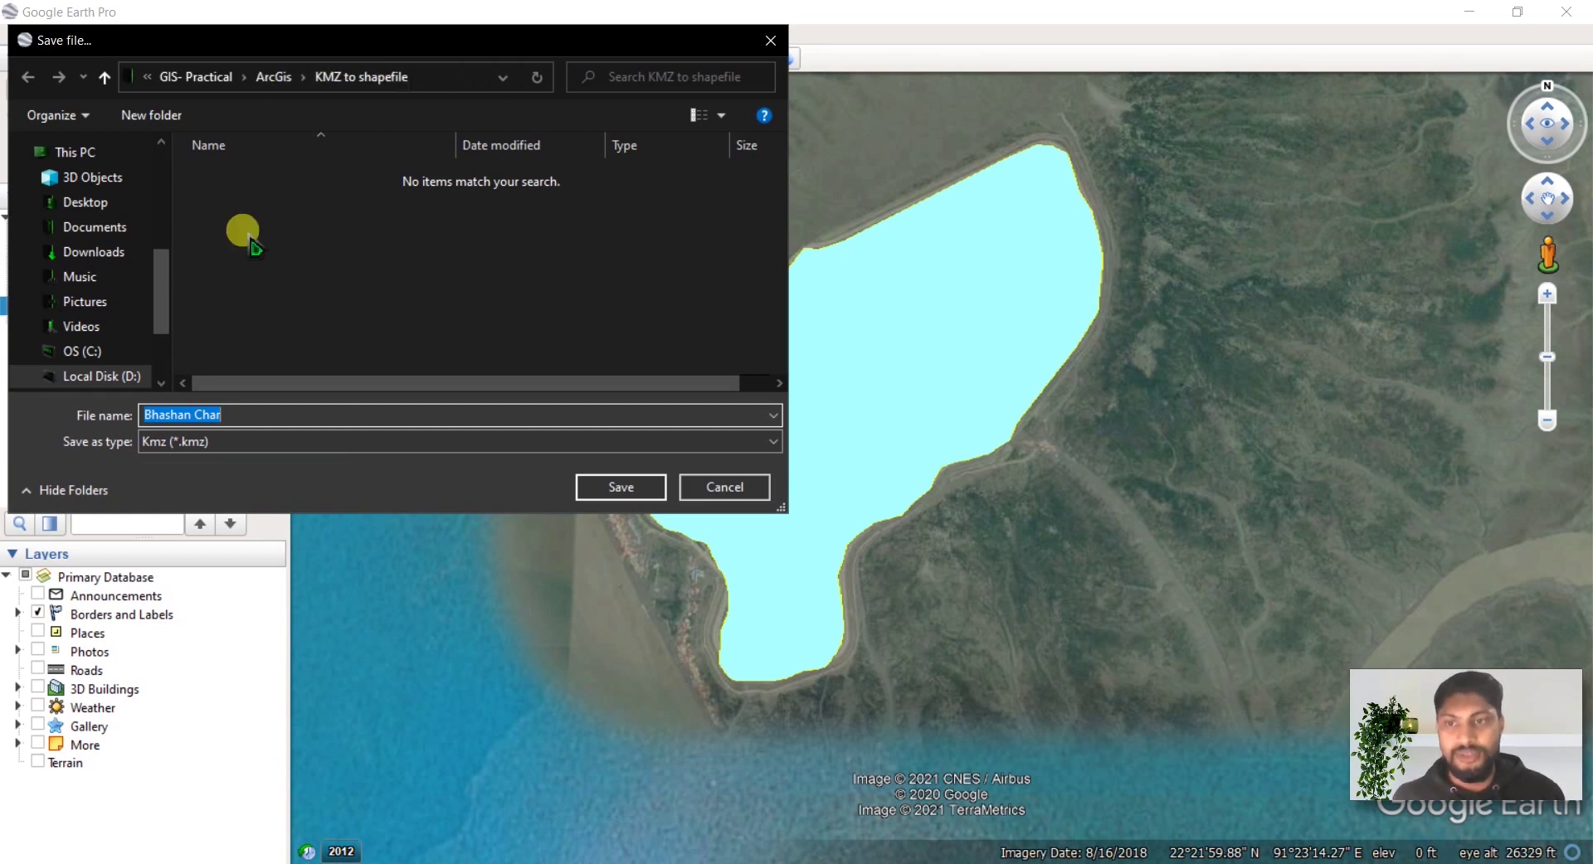
left_click(195, 414)
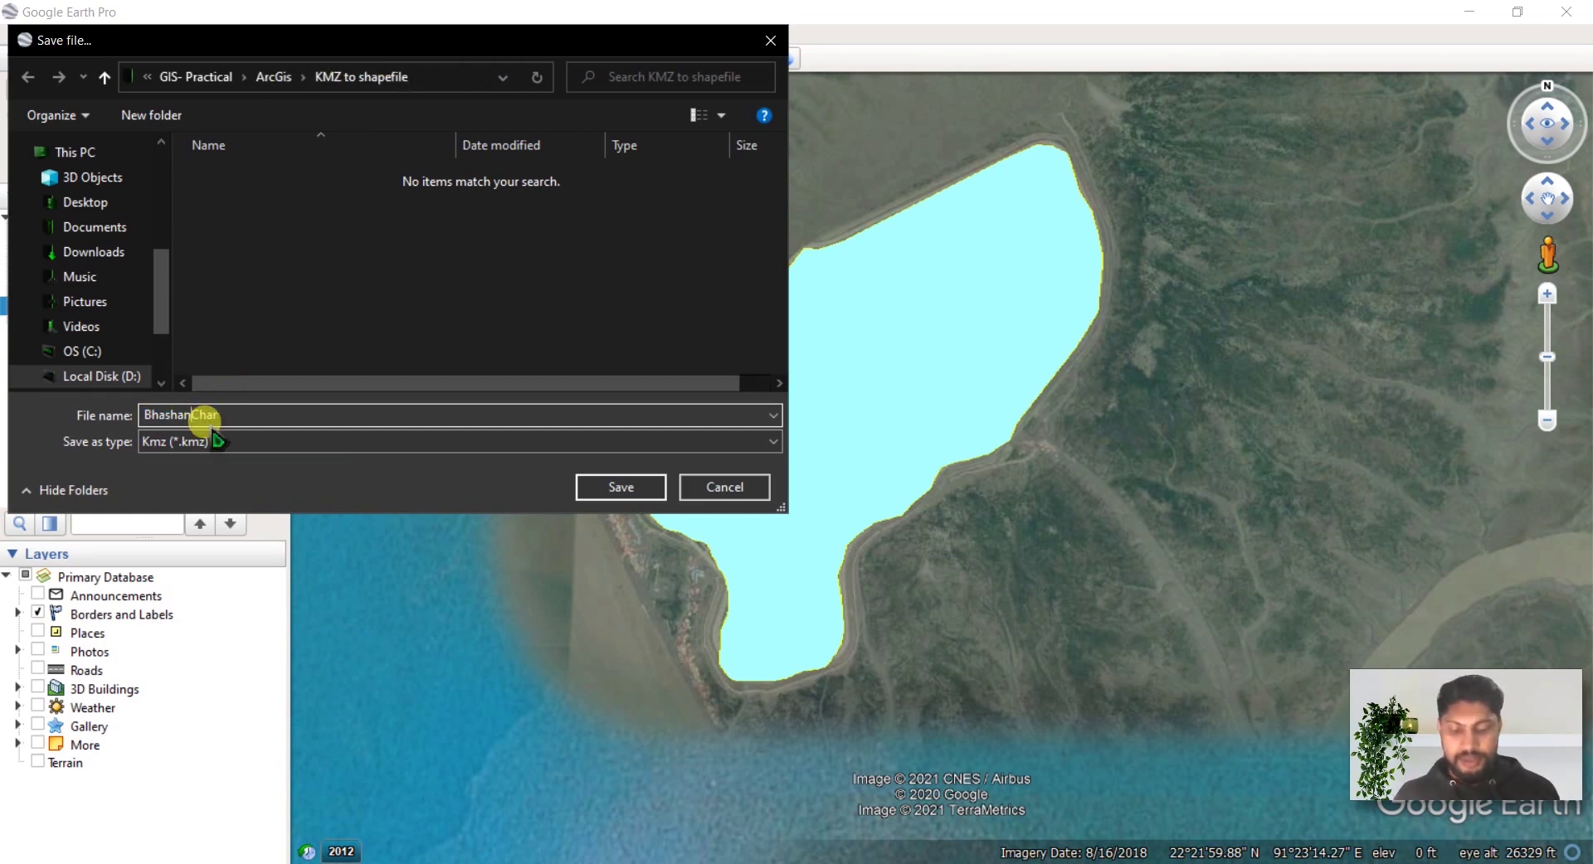
type("_")
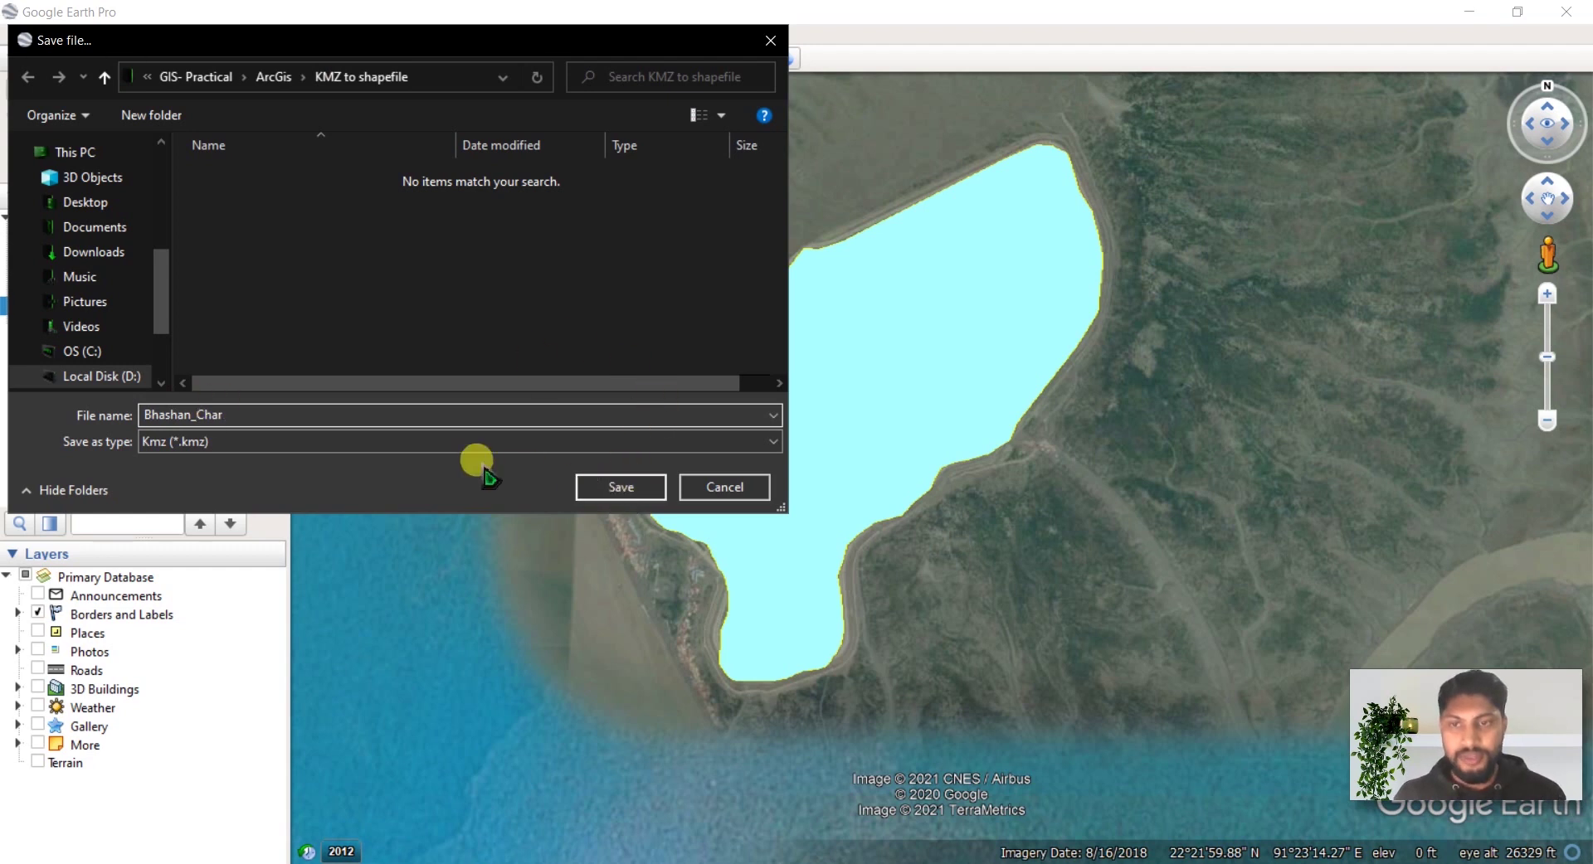
left_click(199, 440)
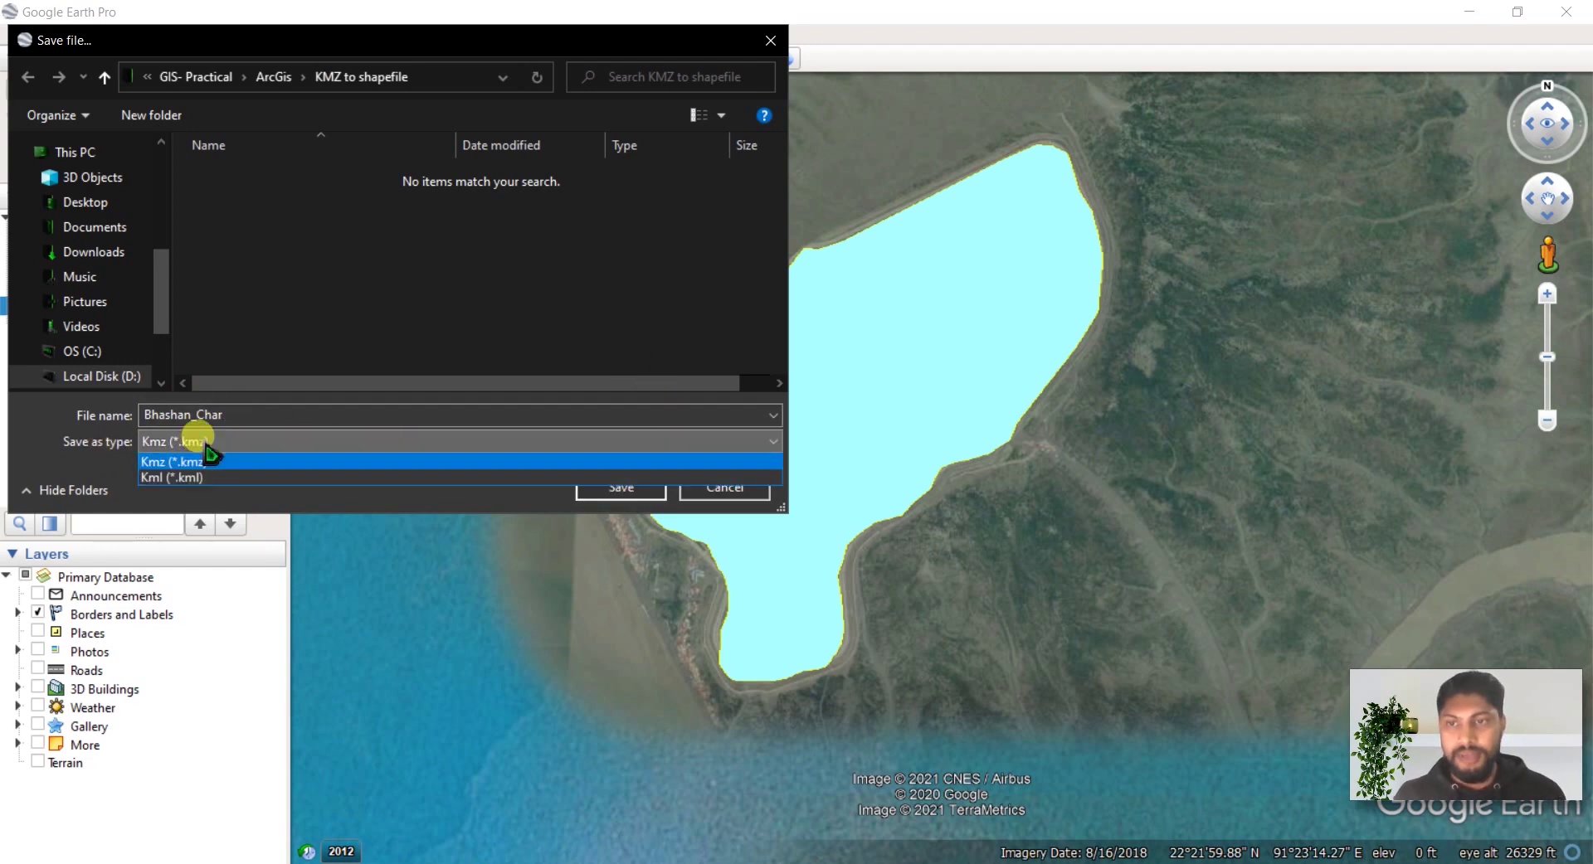
left_click(213, 458)
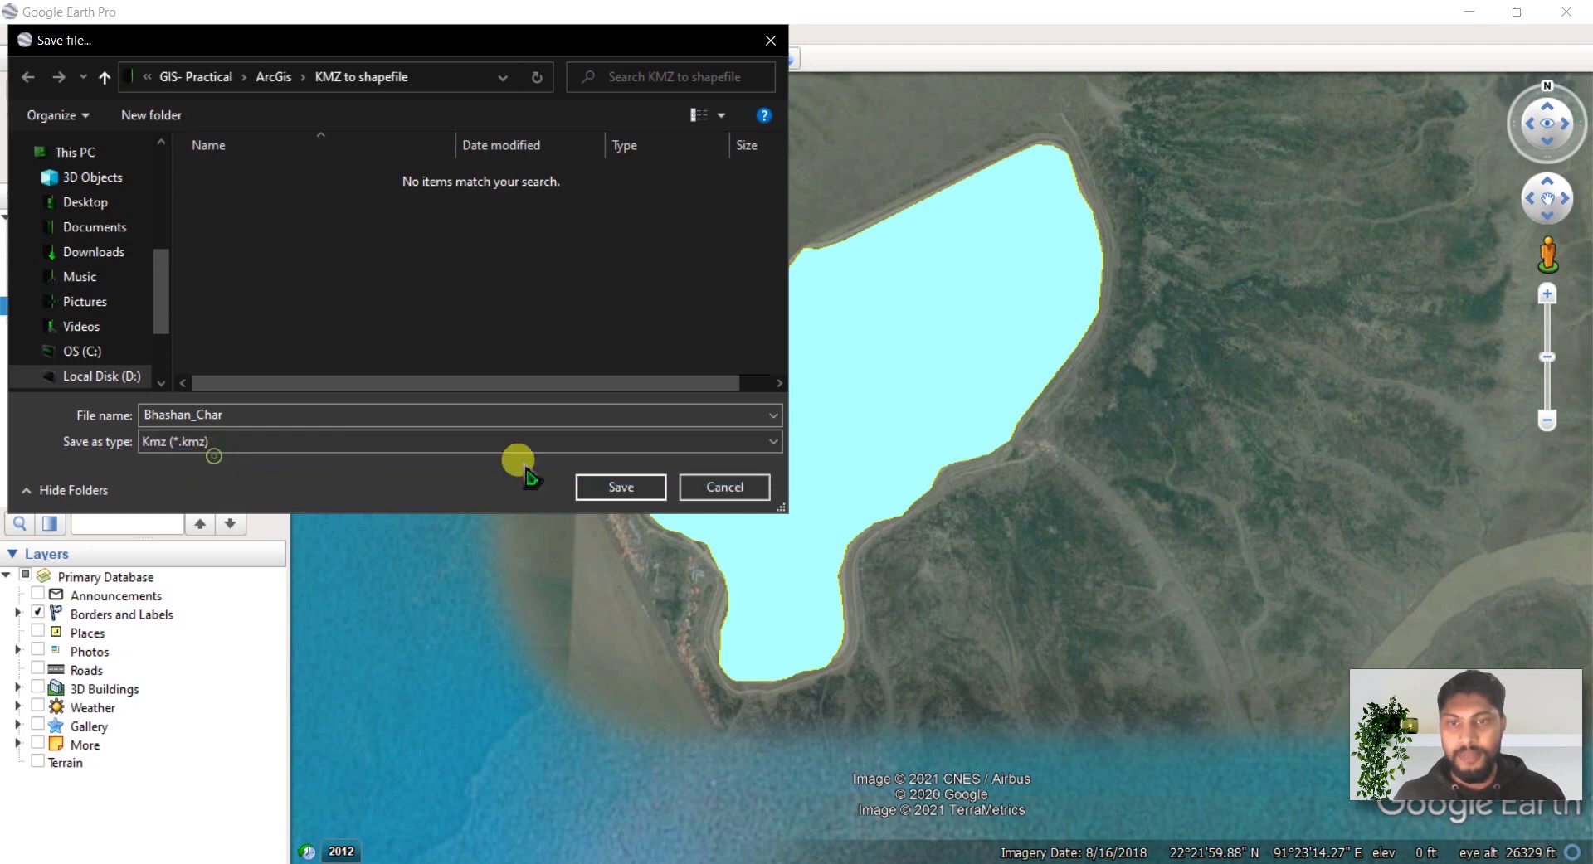
left_click(618, 487)
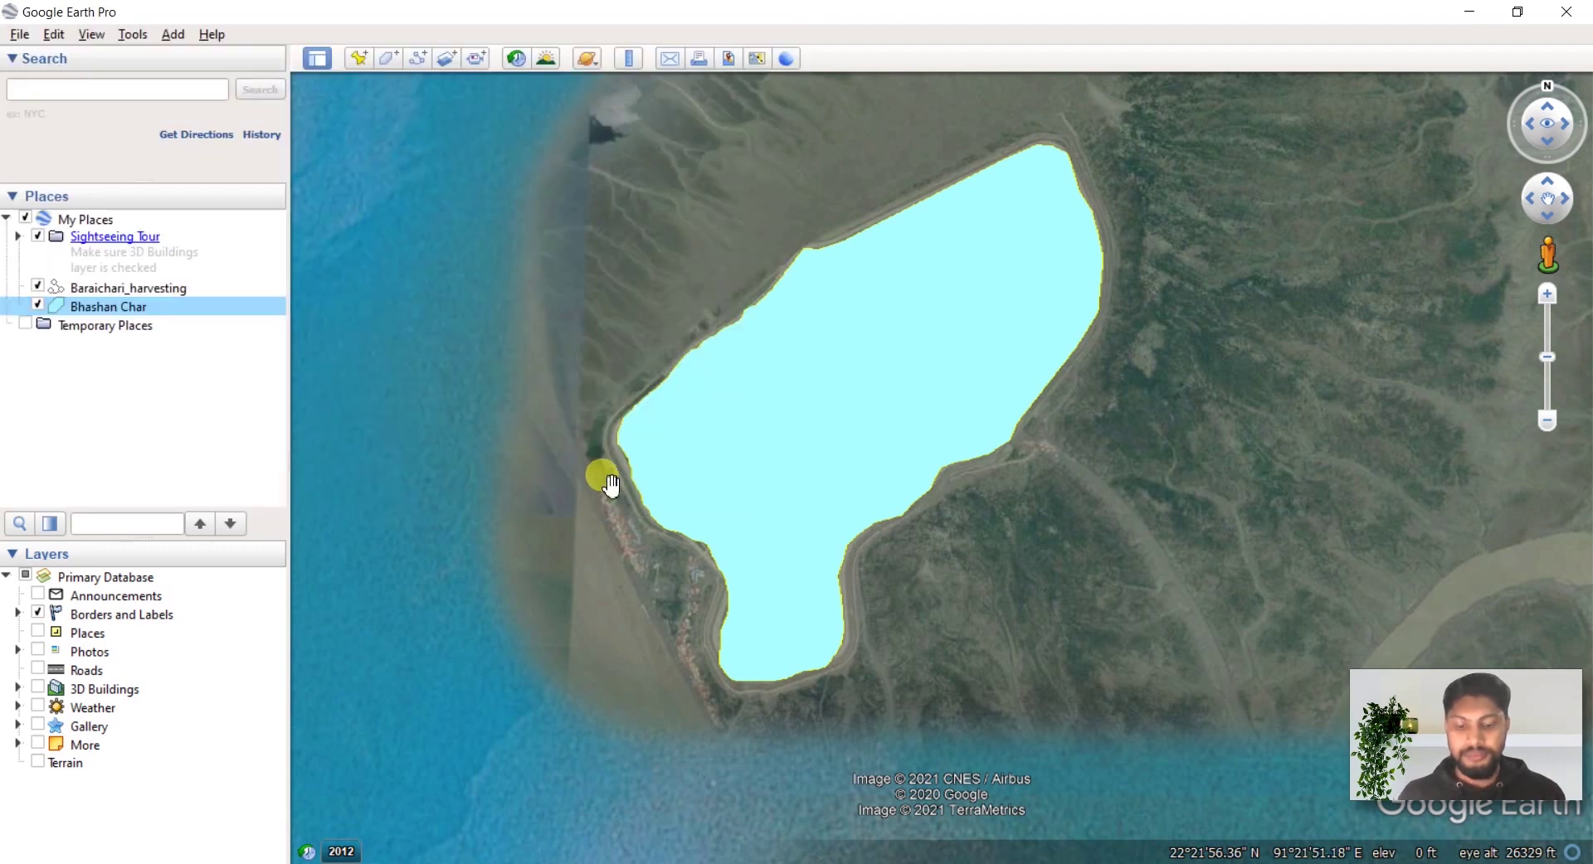
left_click(1467, 13)
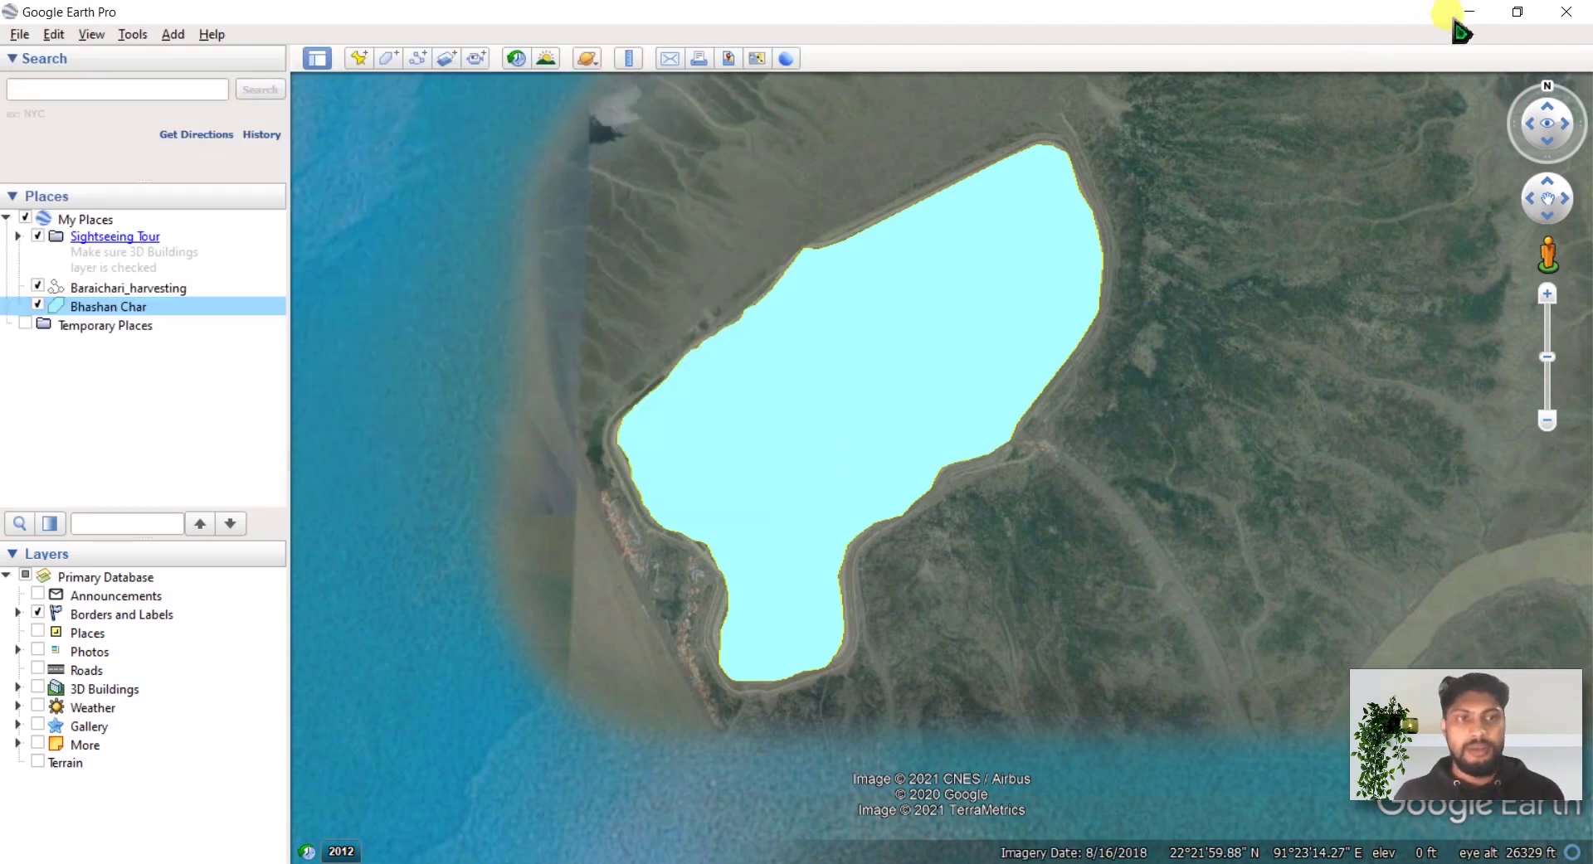
Step: Search ArcMap's tools for 'kmz to layer' and open KML To Layer (Conversion)
left_click(626, 788)
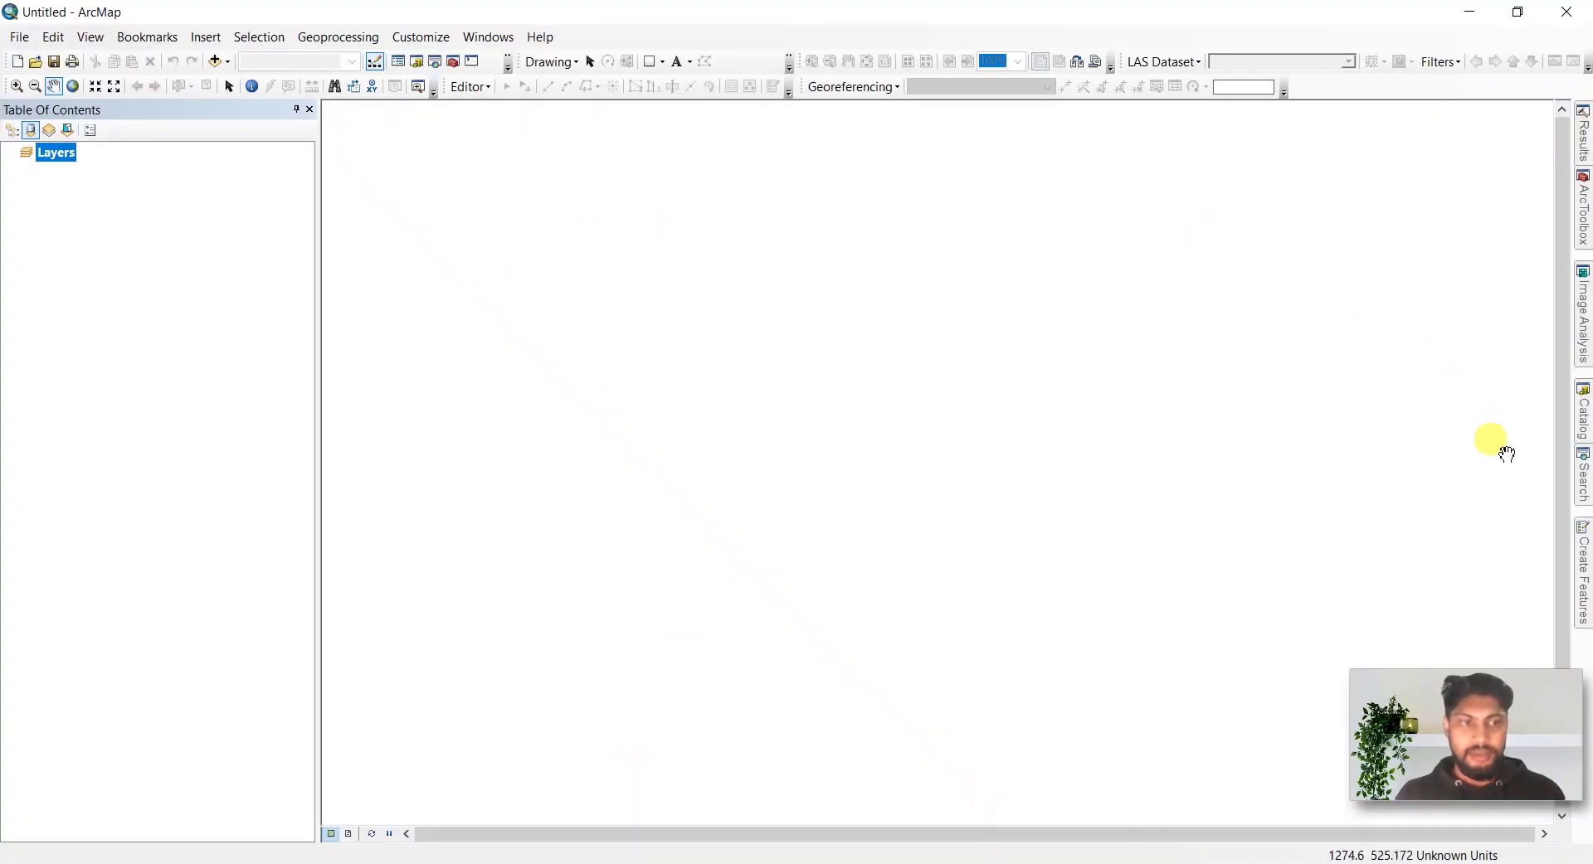
left_click(1582, 477)
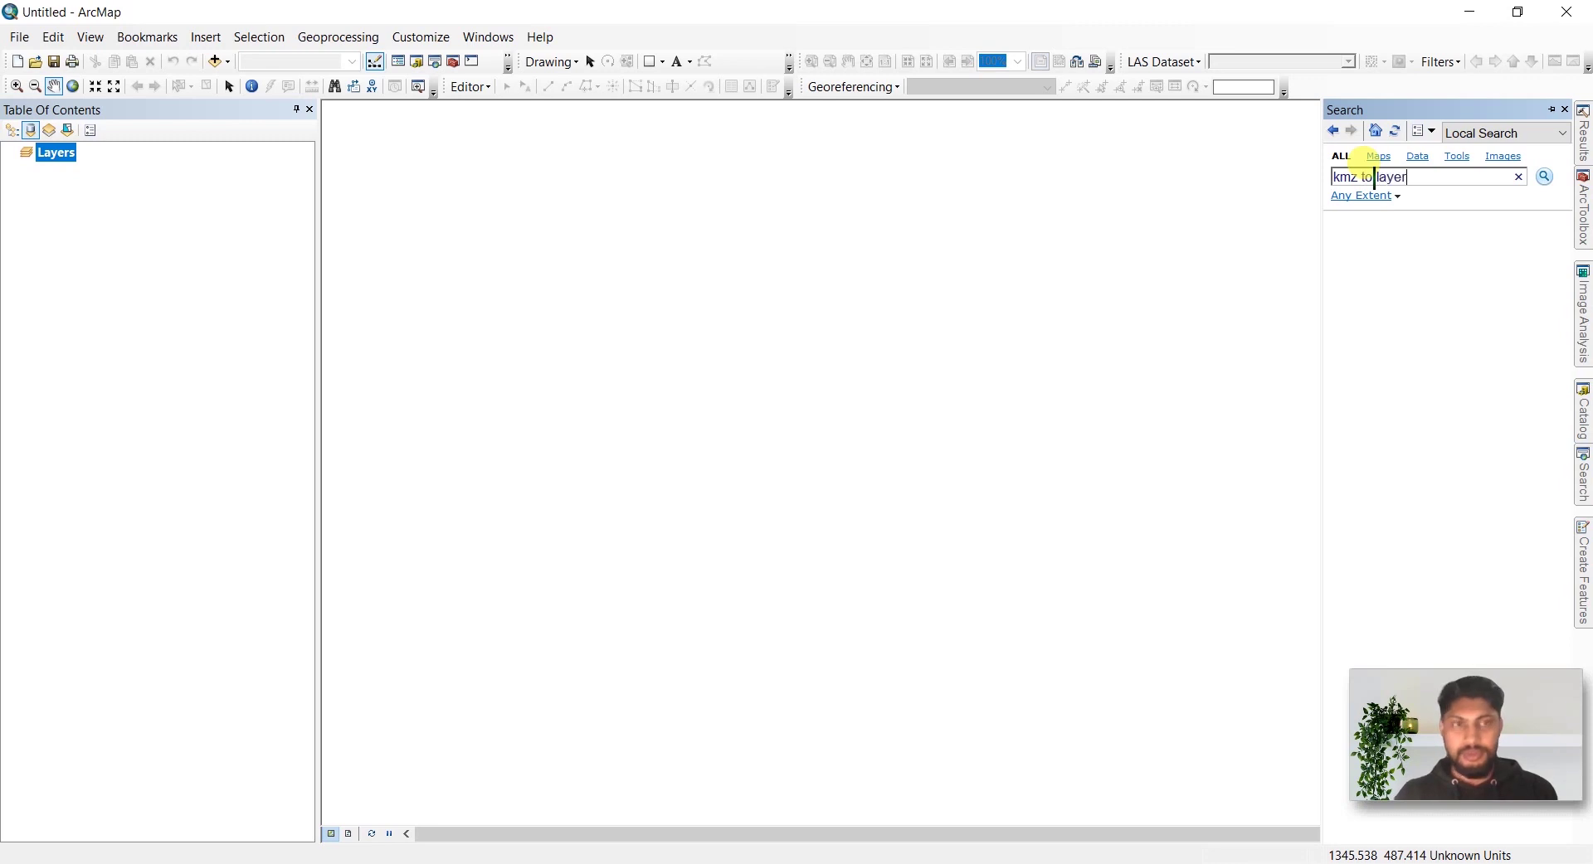
type("kmz to layer")
key("Return")
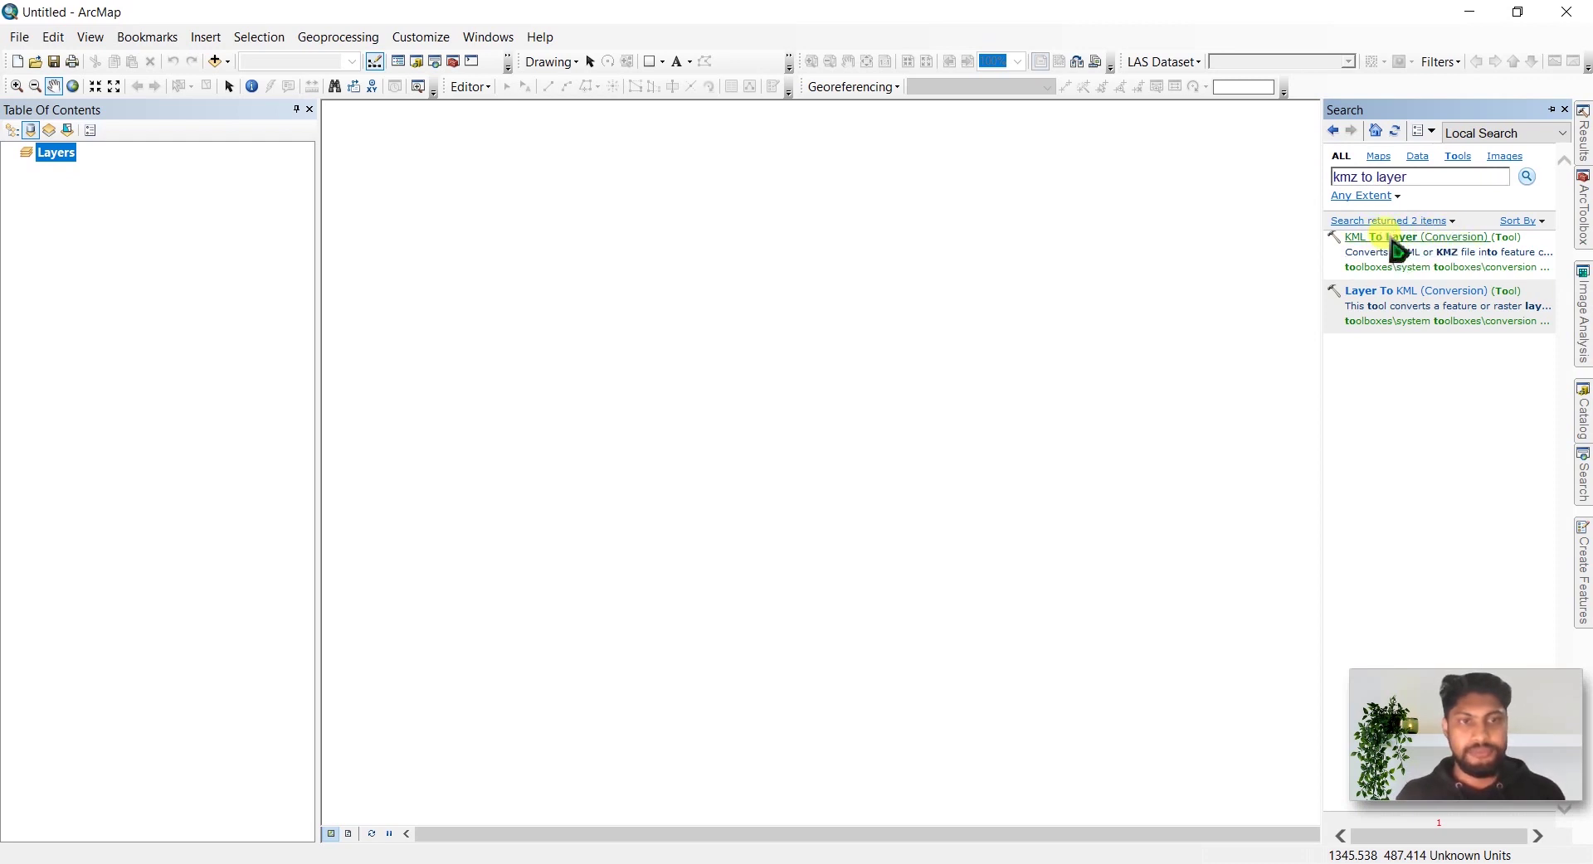
left_click(1394, 242)
left_click(711, 318)
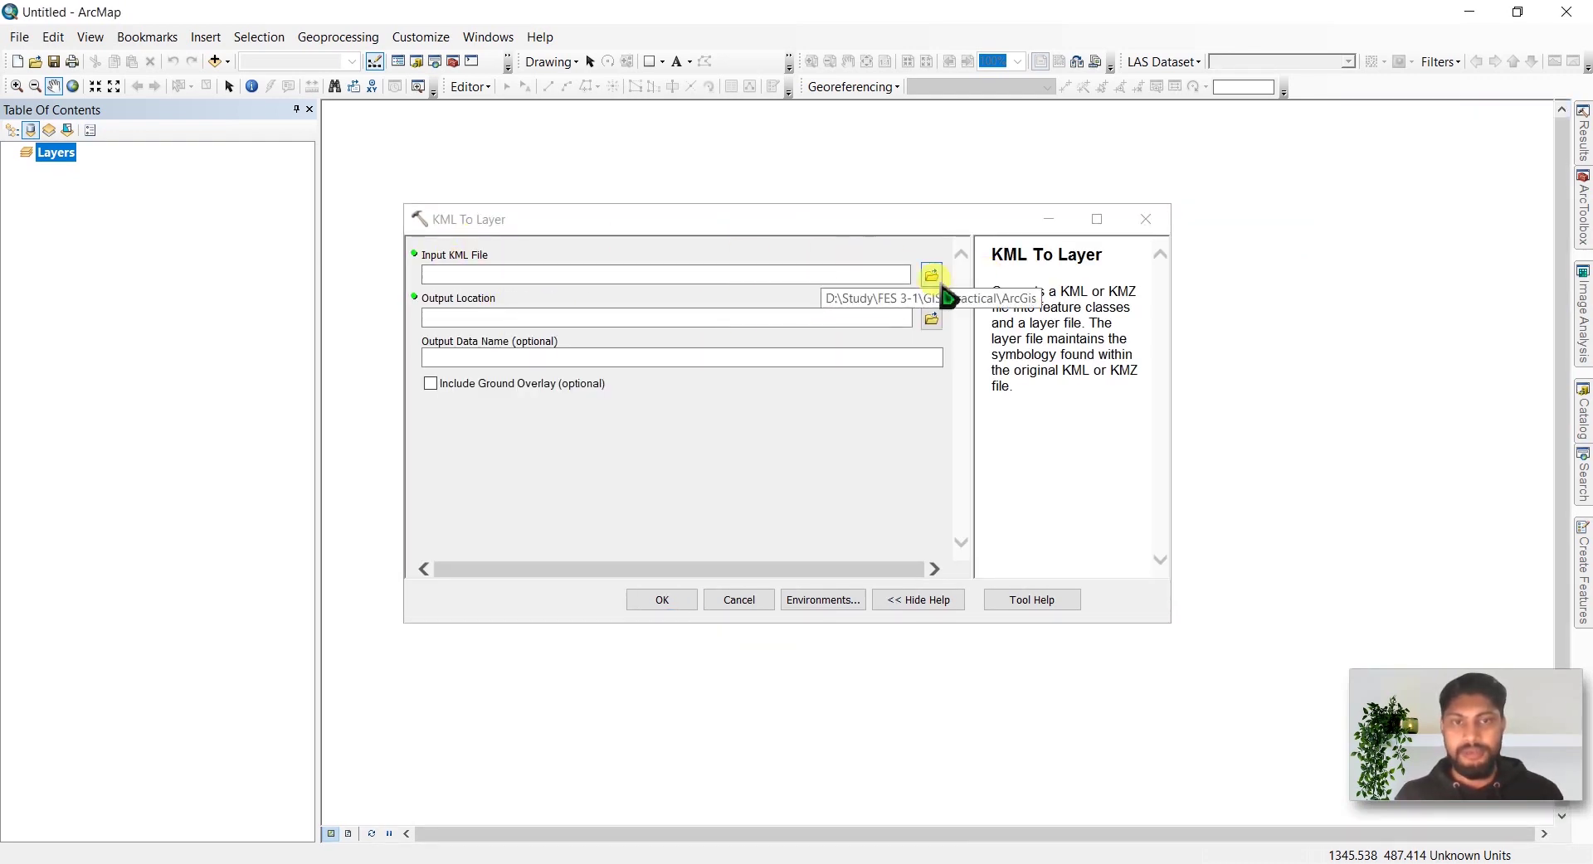
Step: Choose Bhashan_Char.kmz from the KMZ to shapefile folder as the input file
left_click(932, 276)
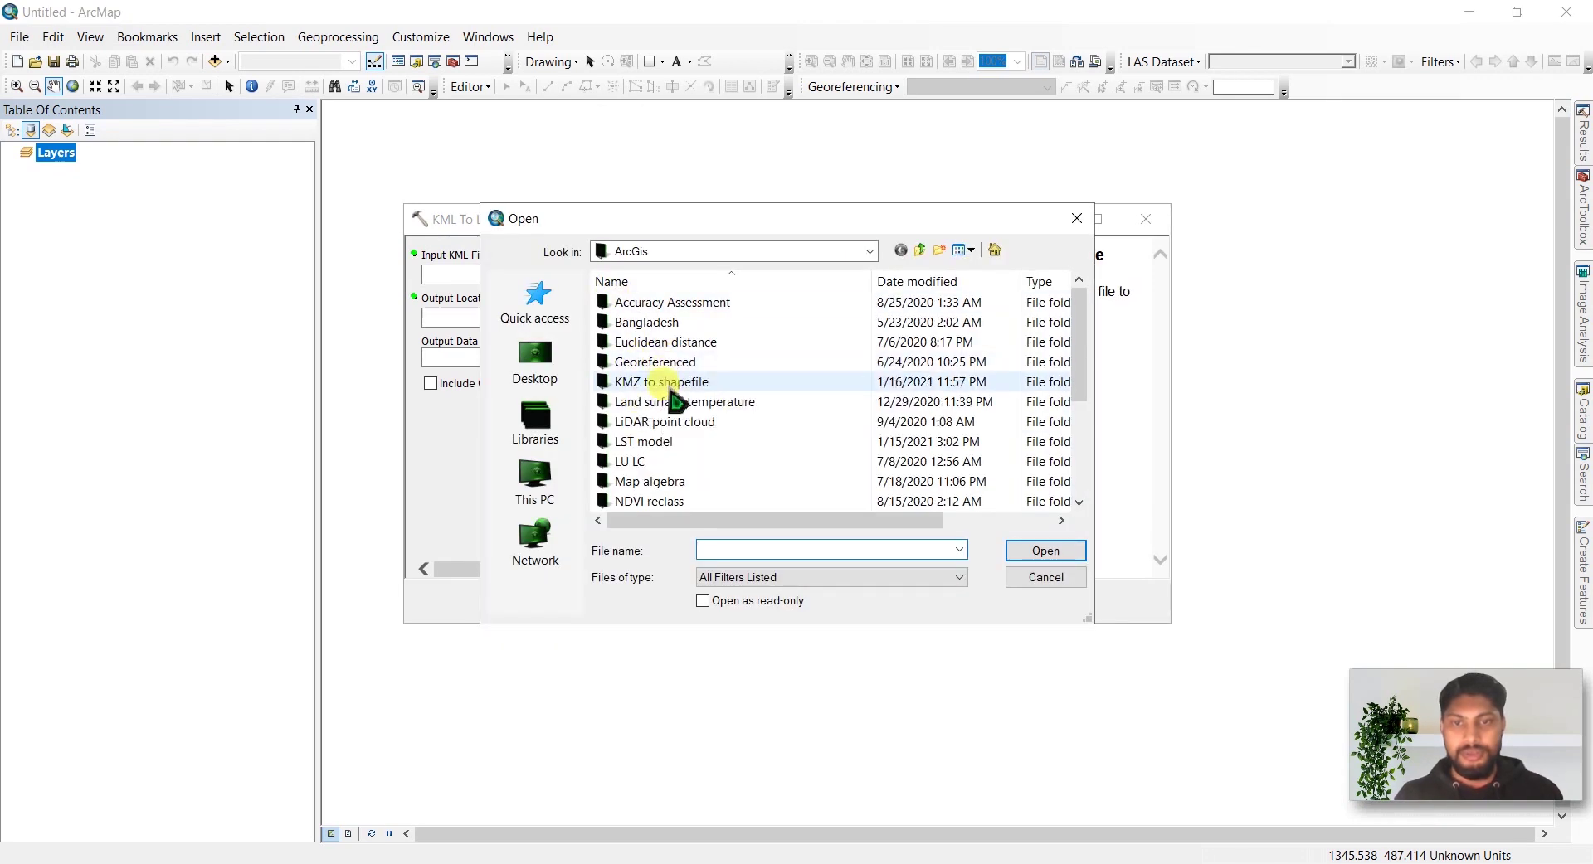
double_click(669, 383)
left_click(633, 303)
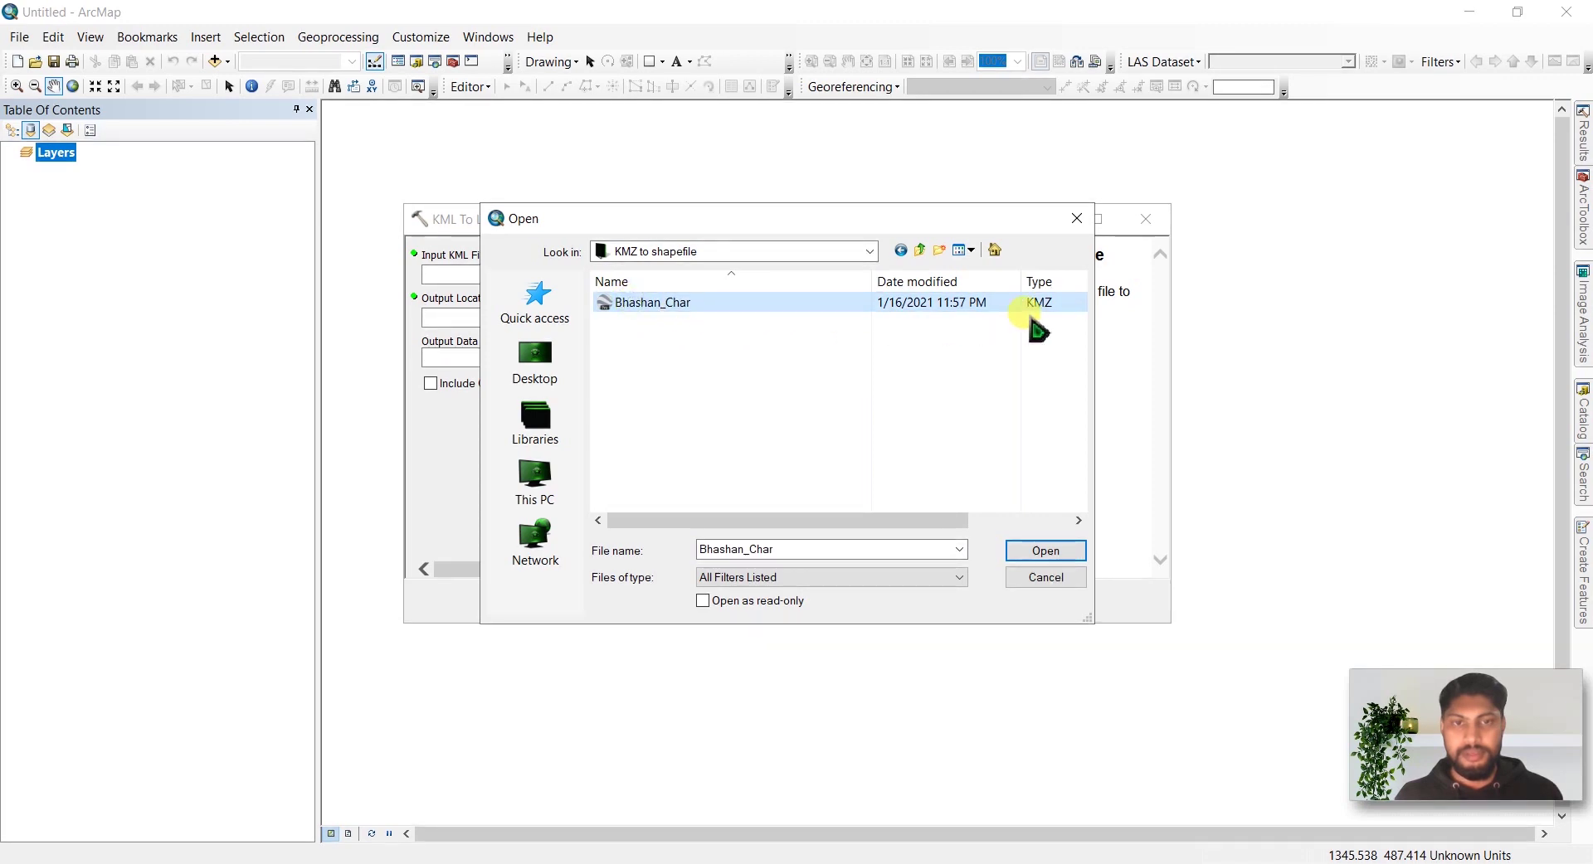
left_click(1037, 551)
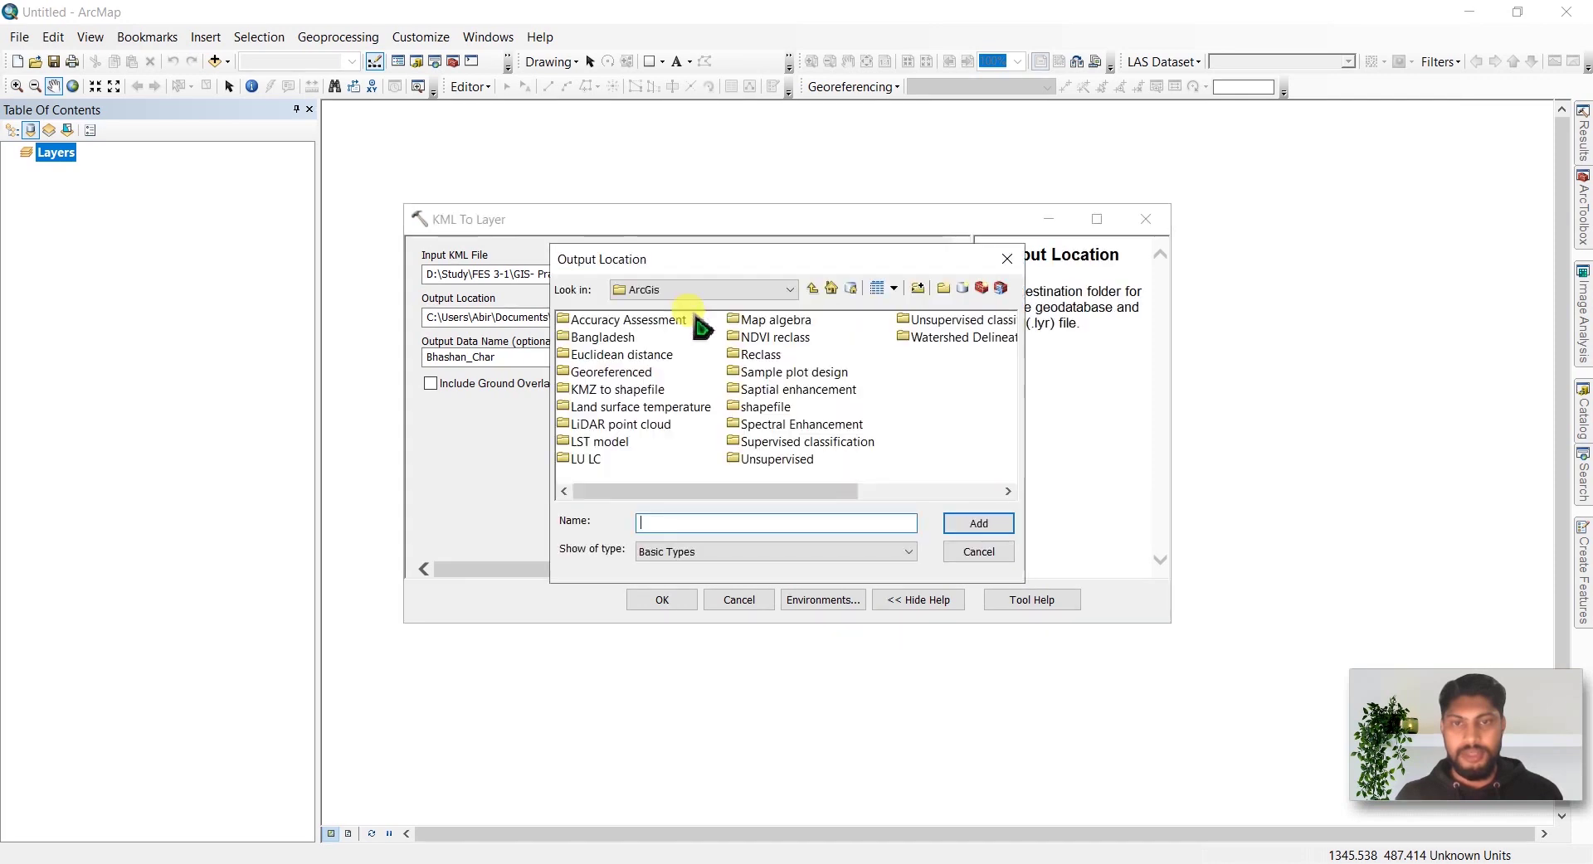
Step: Set the output location to the KMZ to shapefile folder and run the conversion
left_click(645, 389)
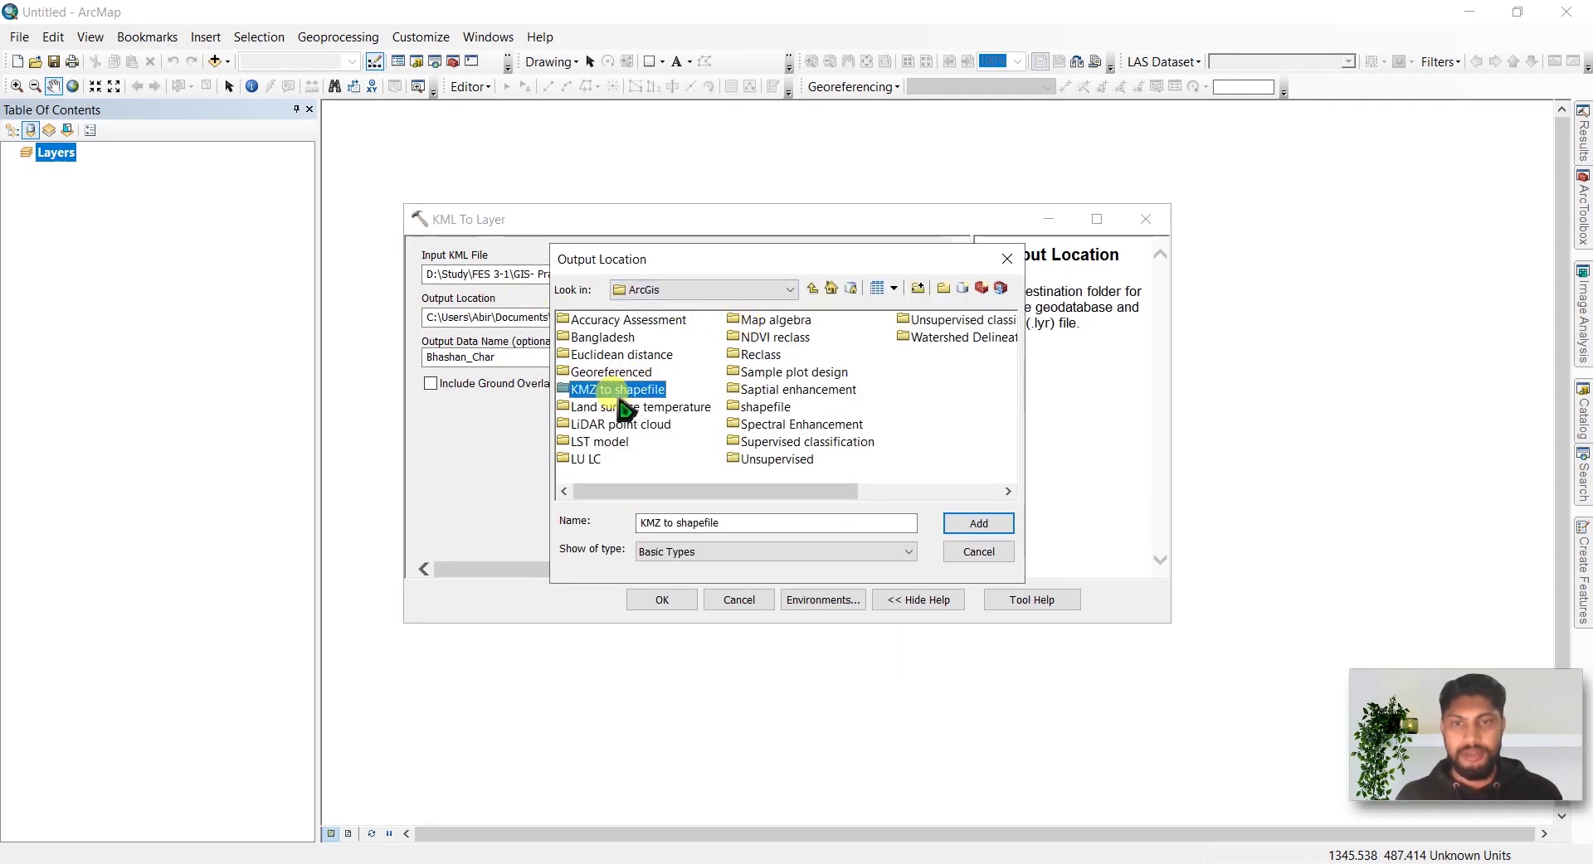
double_click(618, 390)
left_click(727, 522)
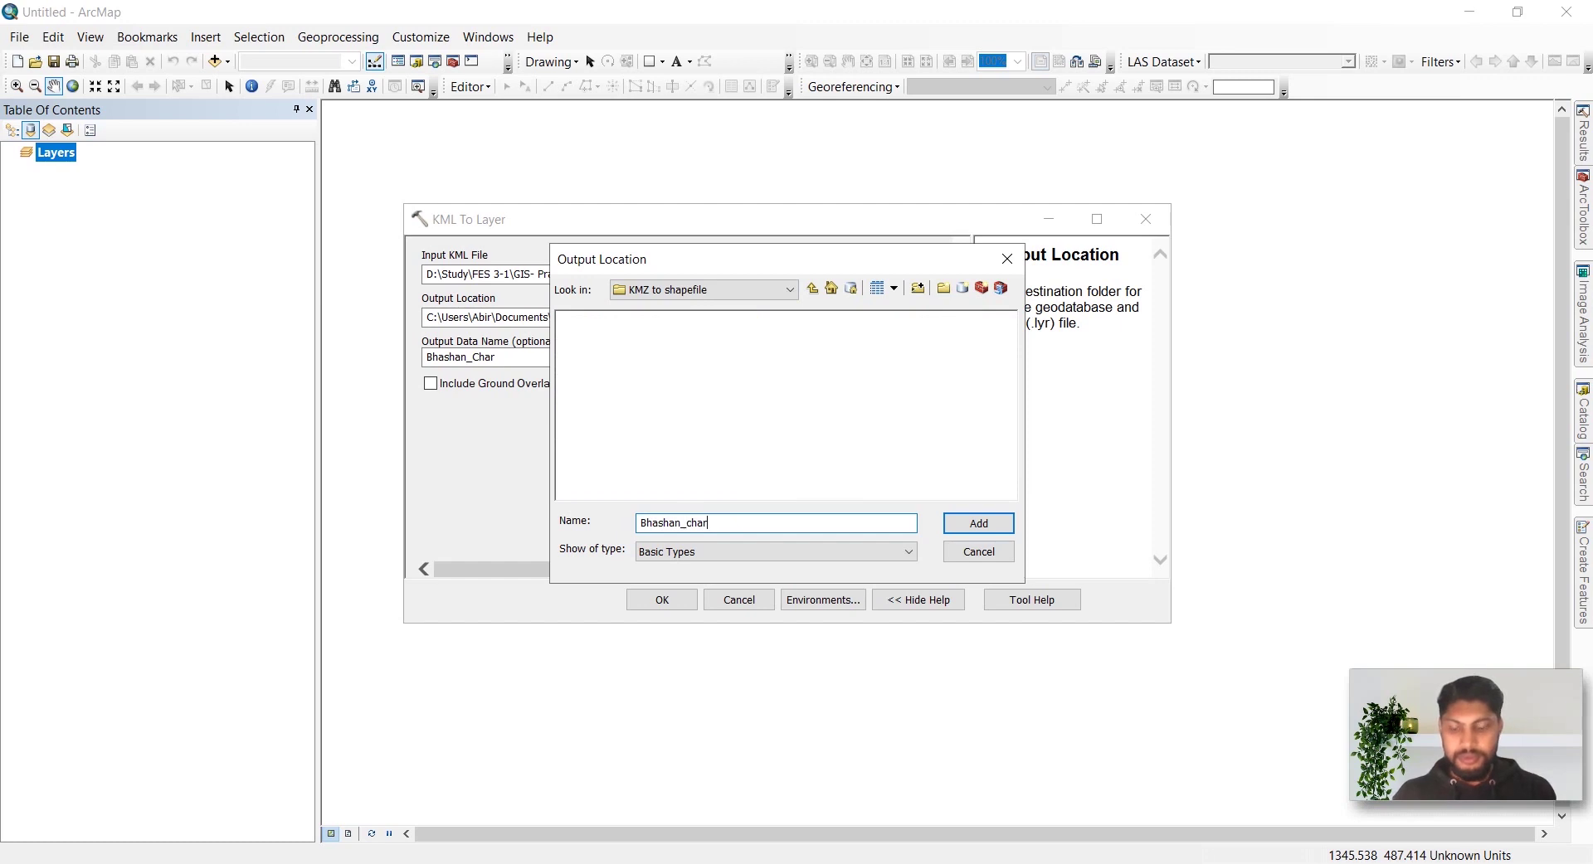
key("Return")
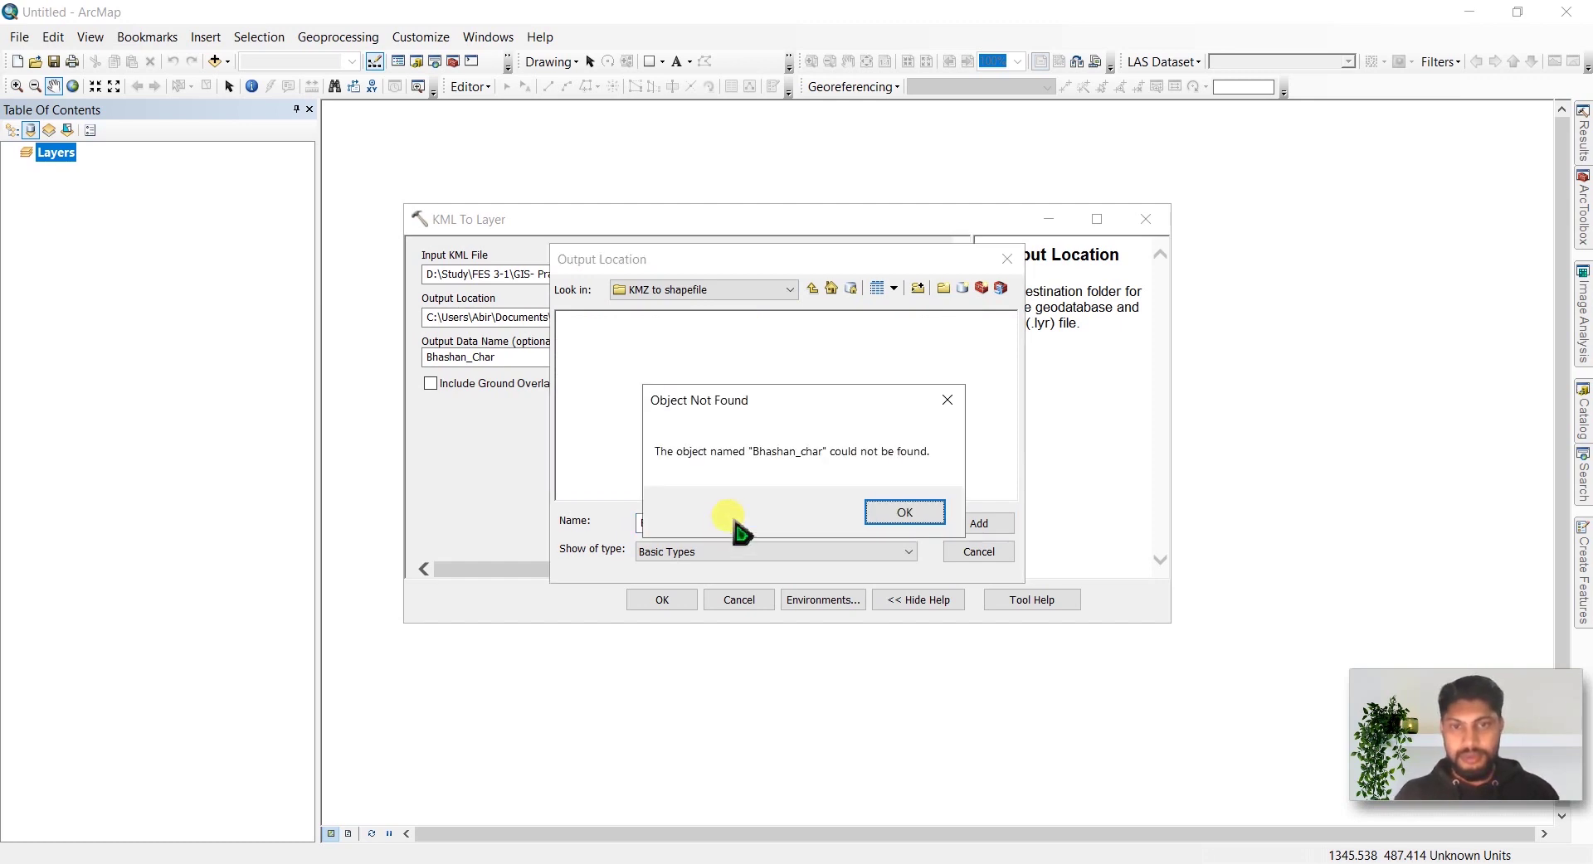
left_click(889, 516)
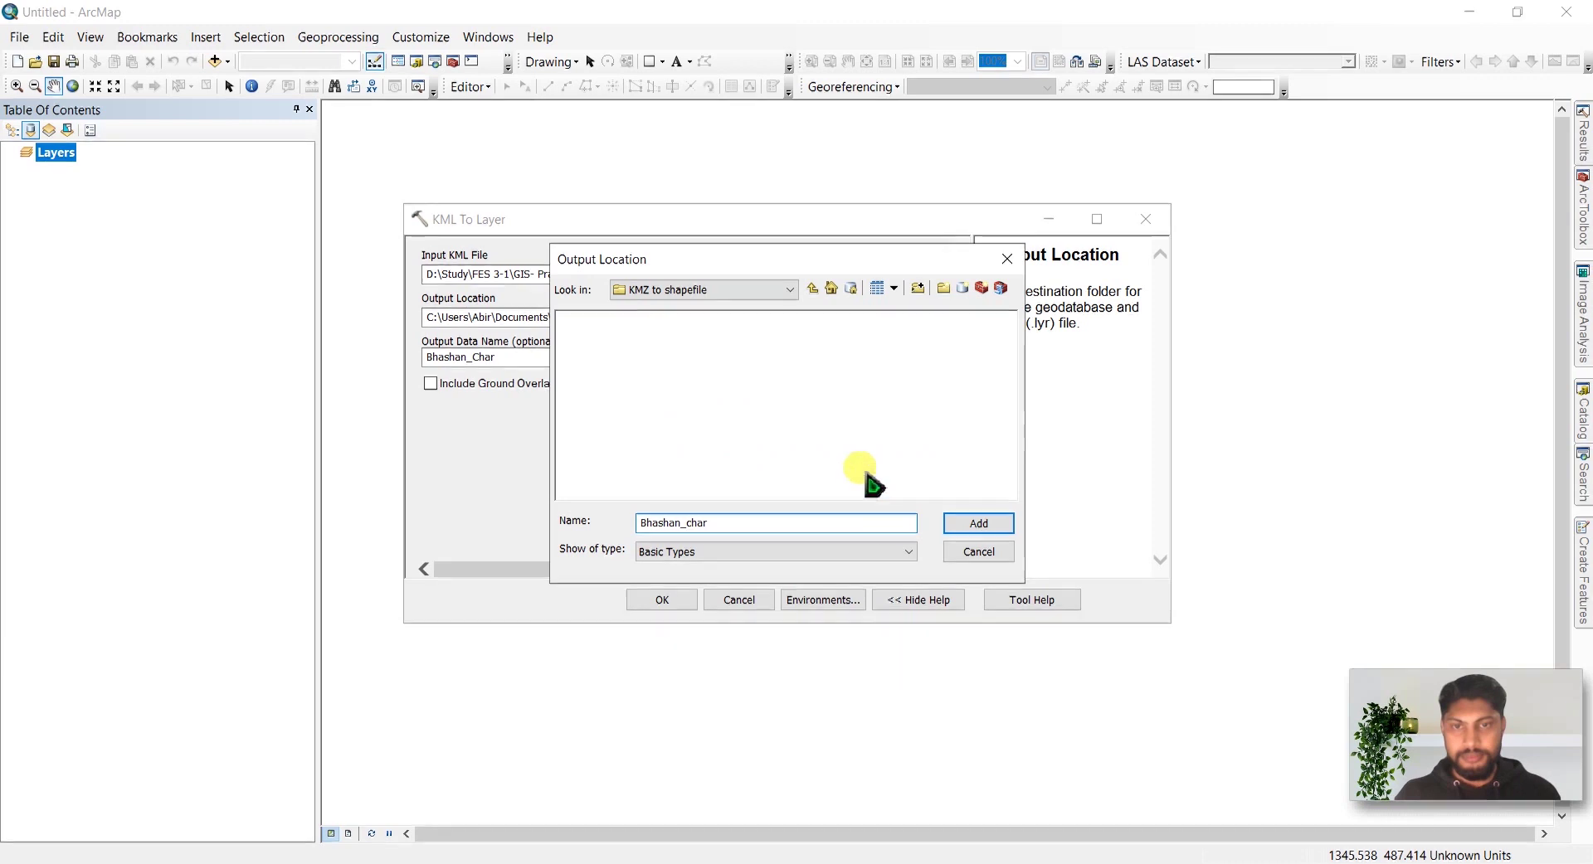
left_click(1007, 259)
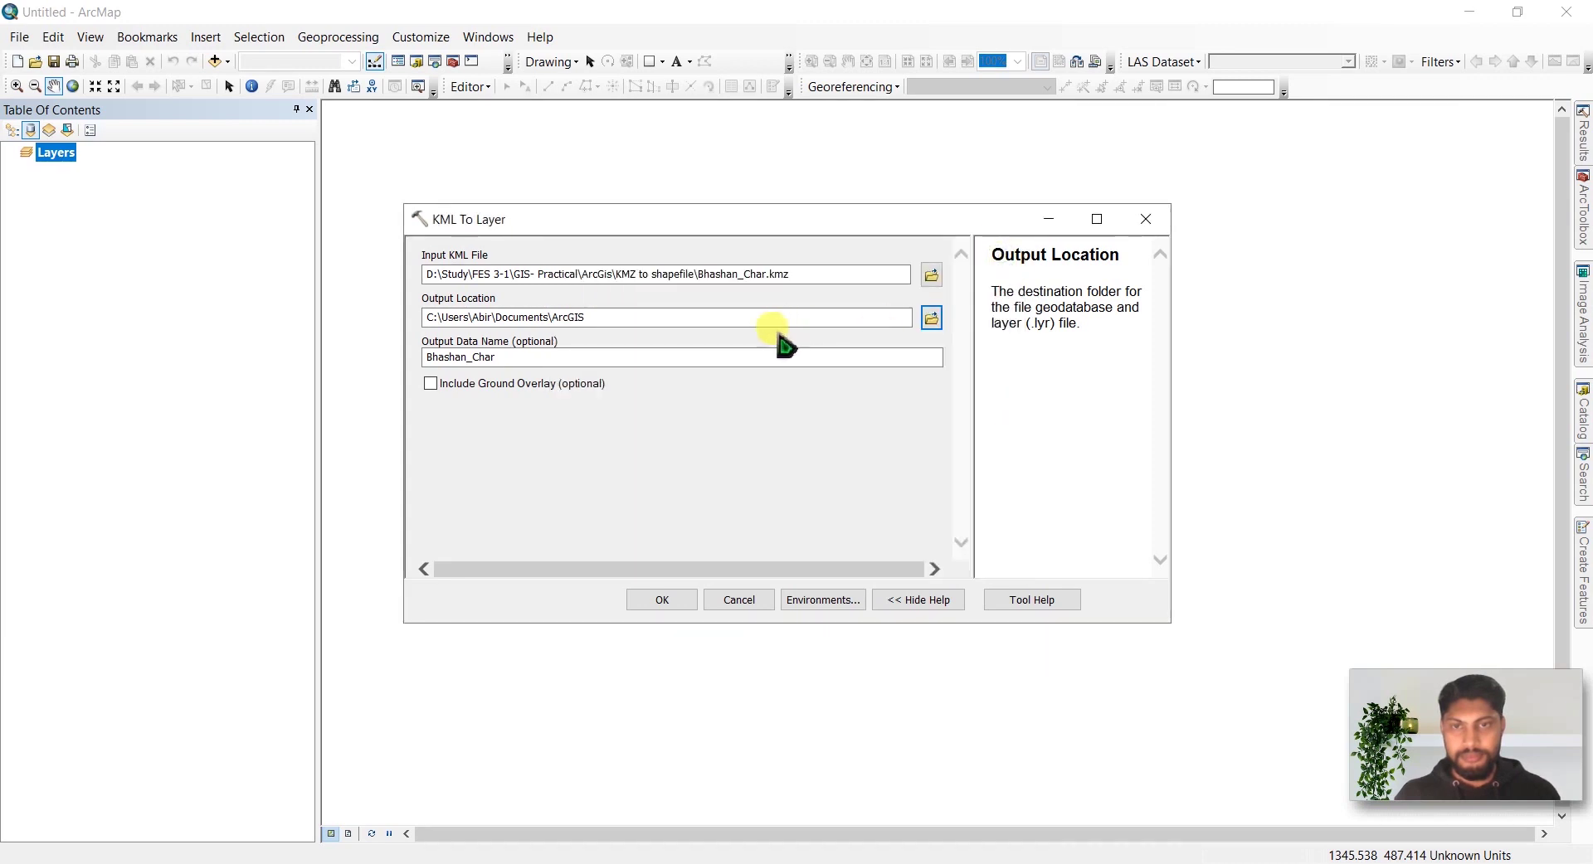
left_click(509, 362)
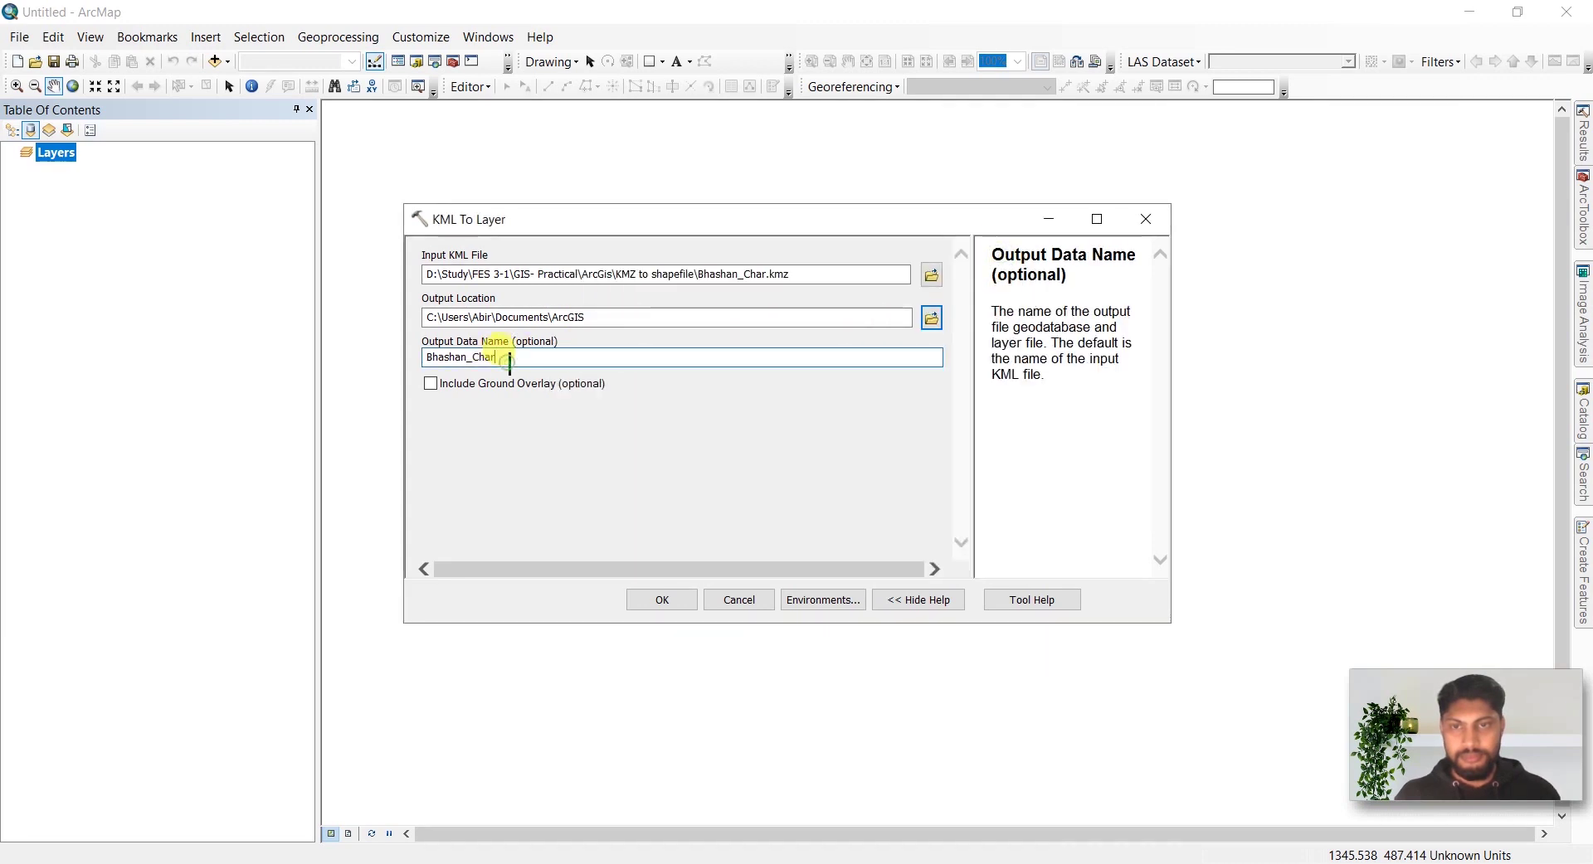
left_click(932, 318)
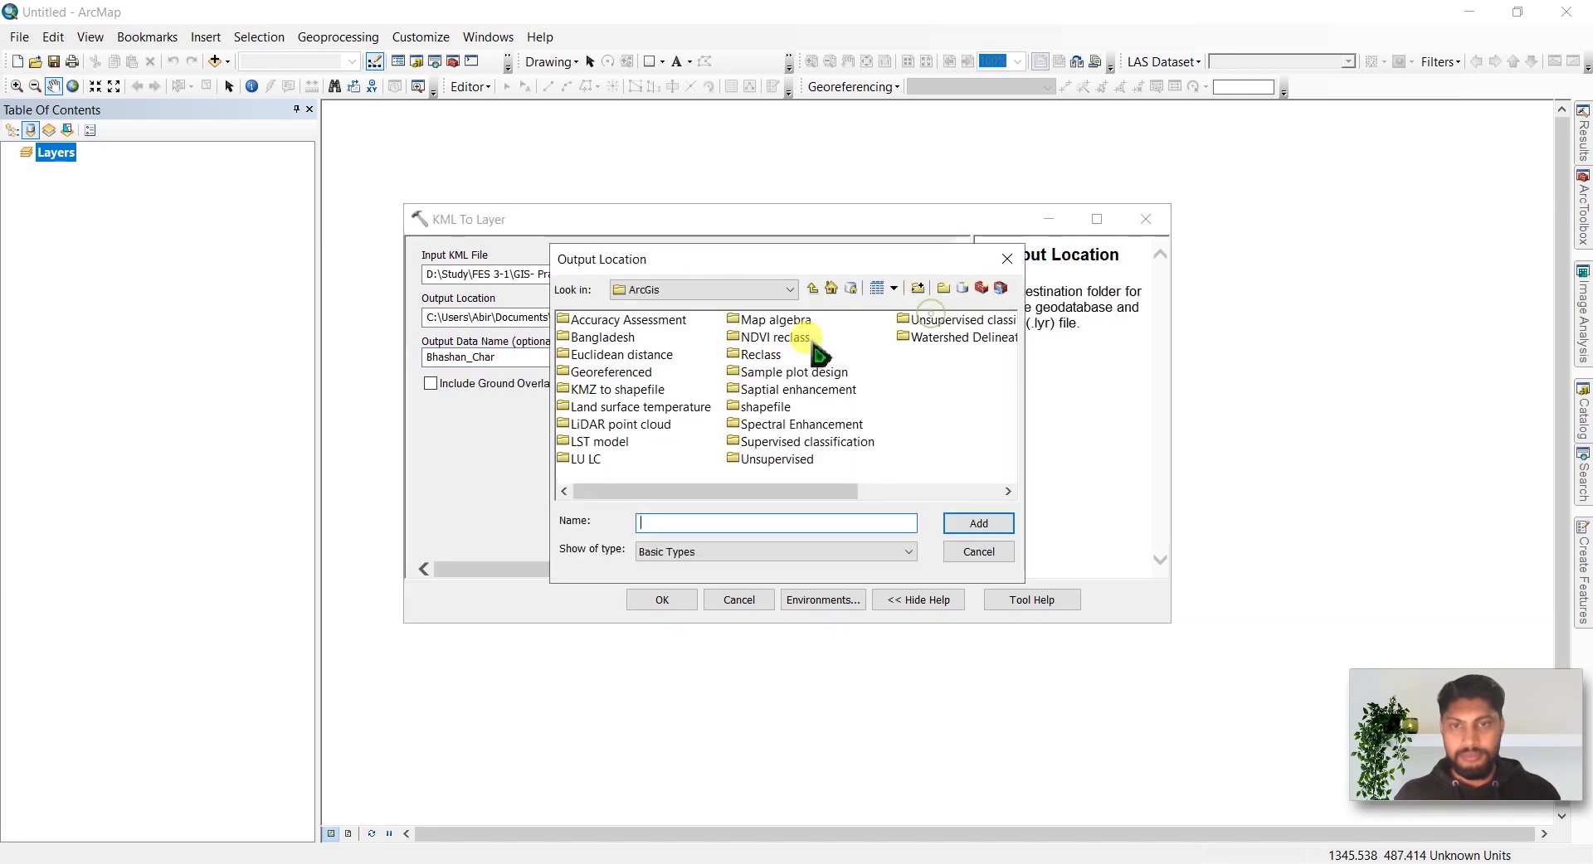
left_click(628, 389)
left_click(979, 524)
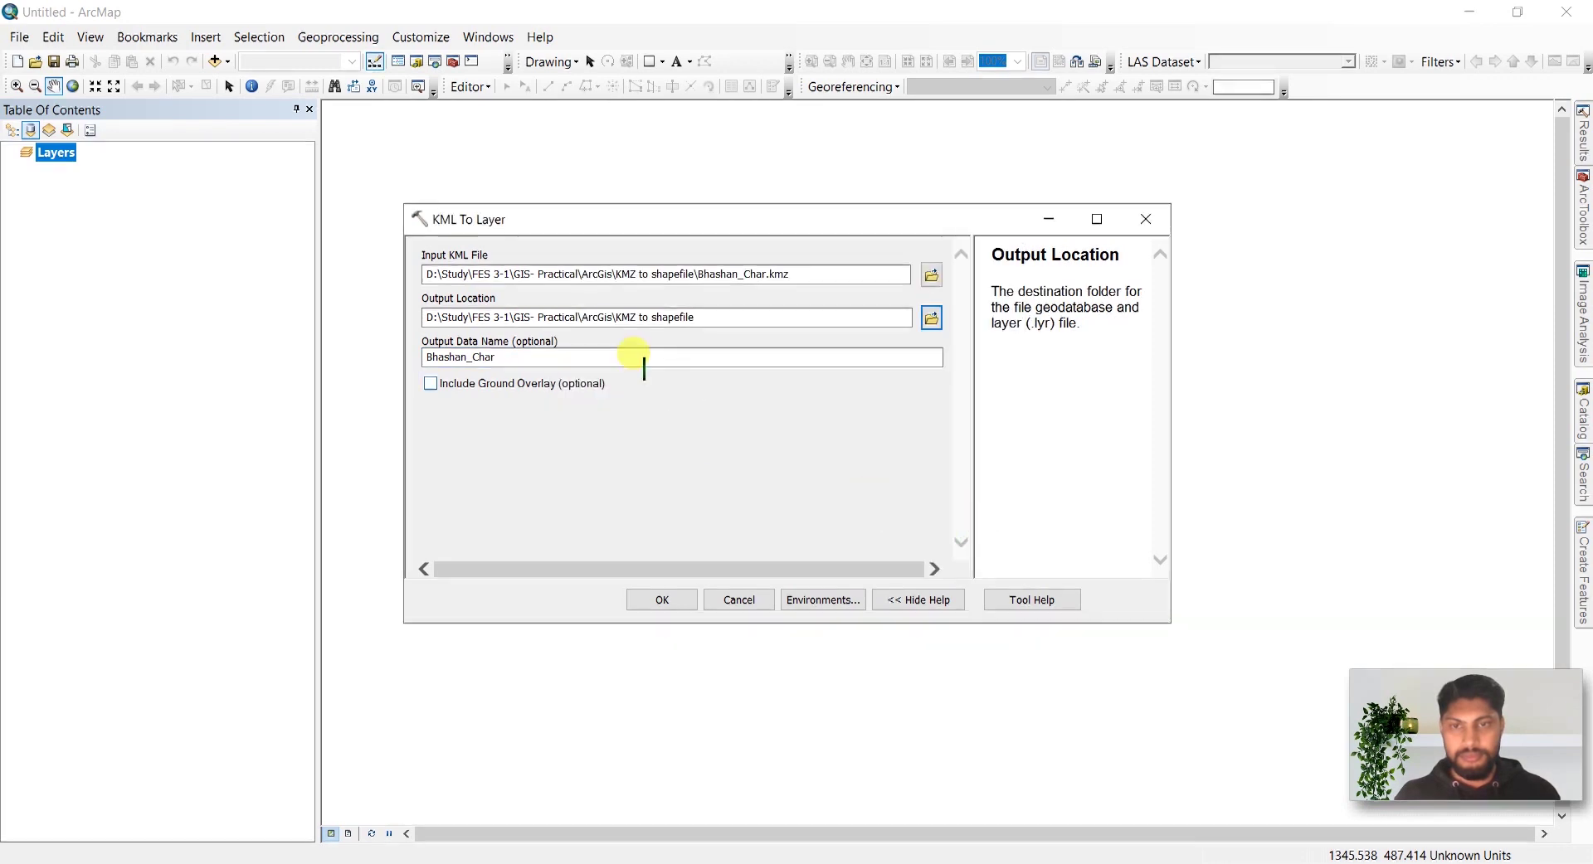
left_click(662, 601)
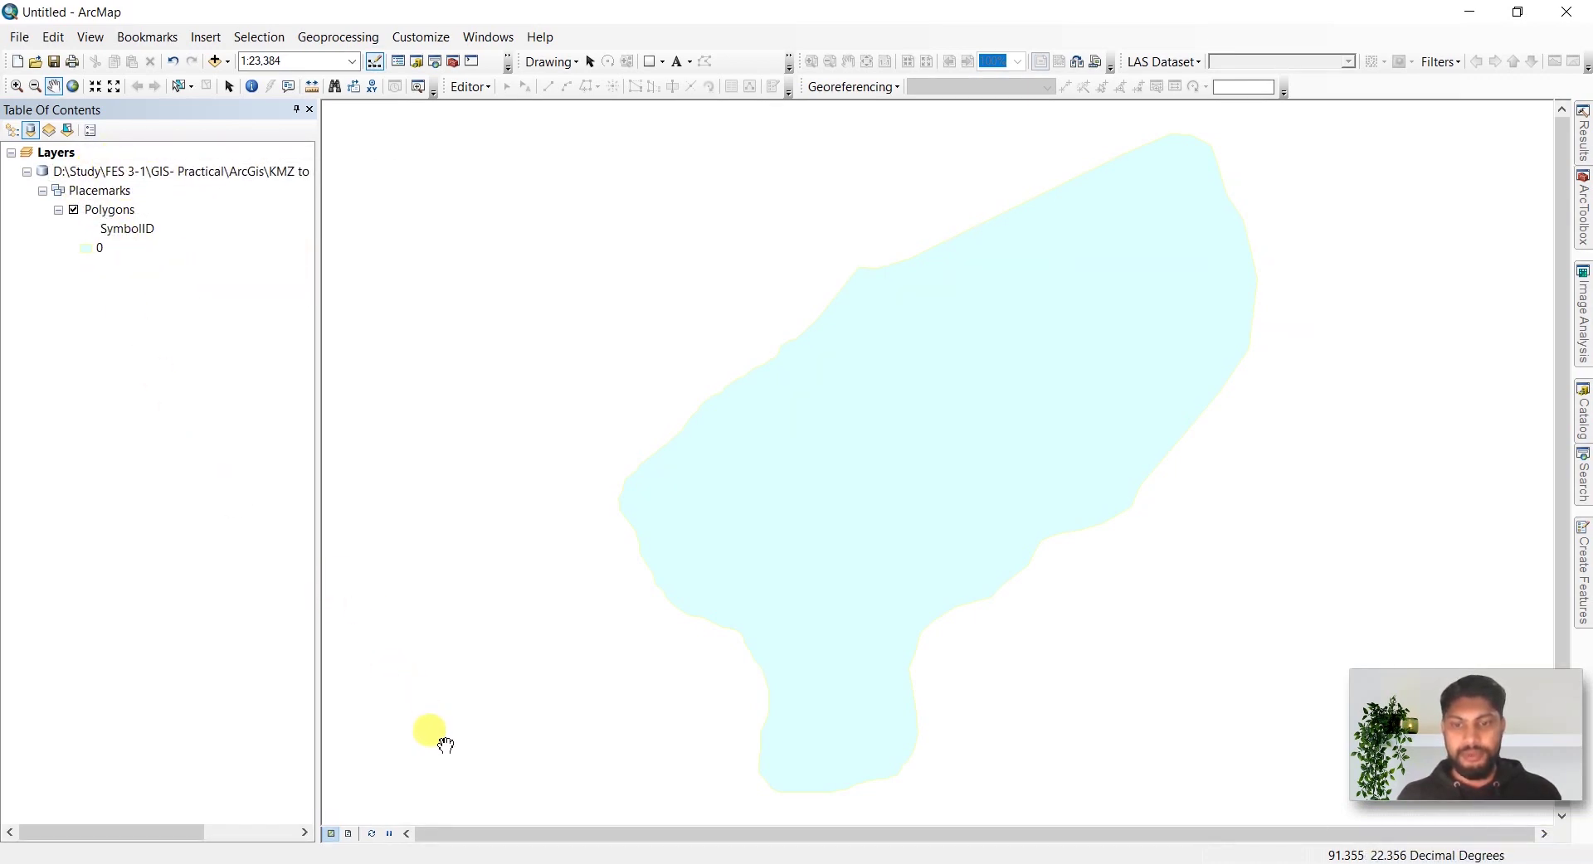
Step: Check Bhashan_Char.gdb in the KMZ to shapefile folder, then return to ArcMap
key("alt+Tab")
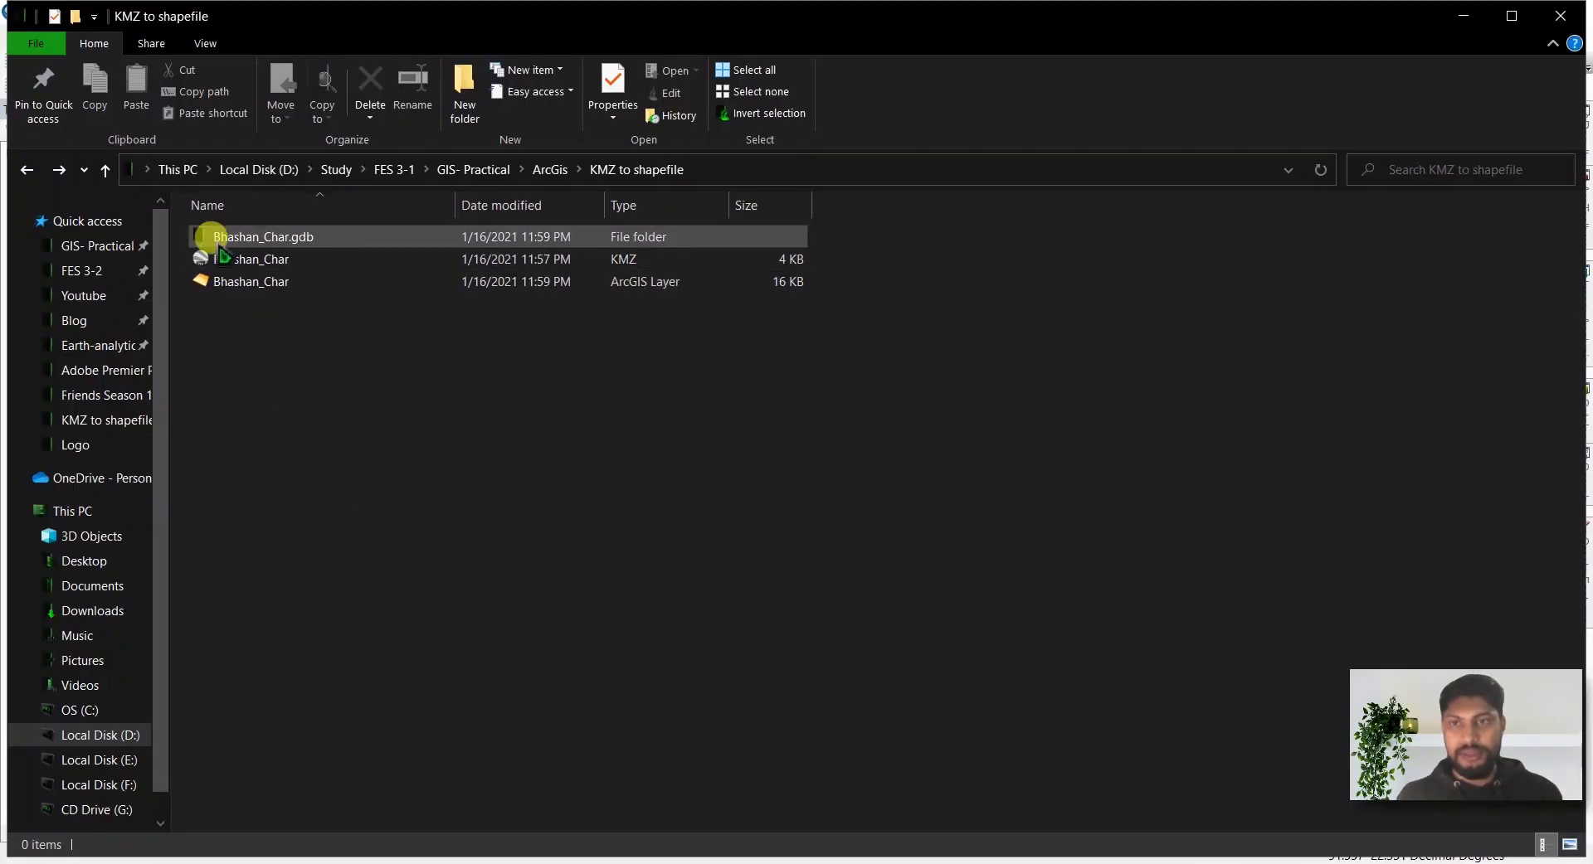
double_click(264, 237)
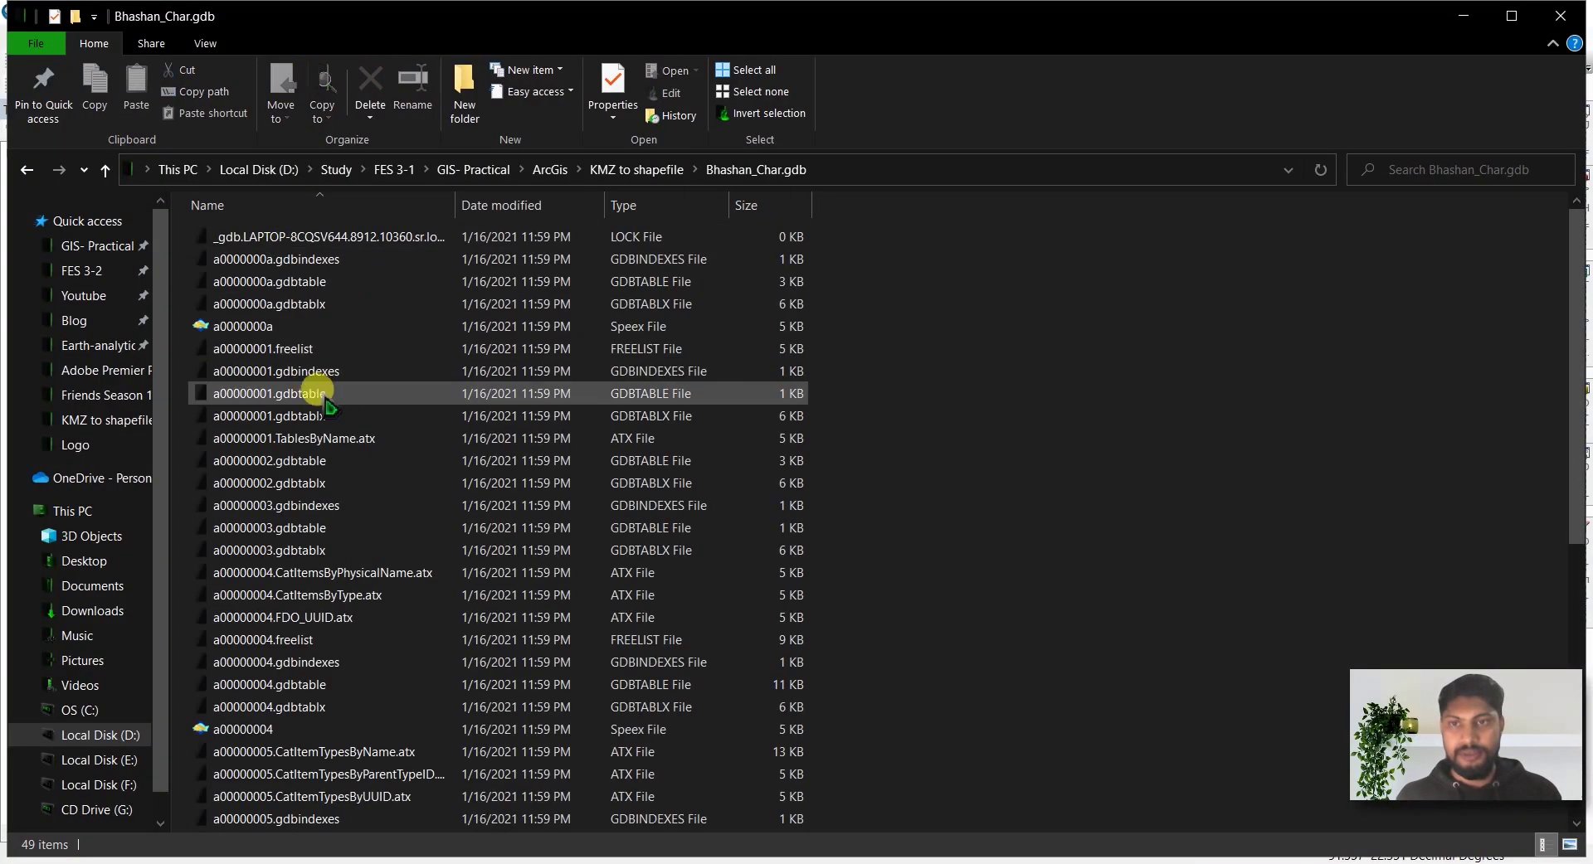
left_click(27, 169)
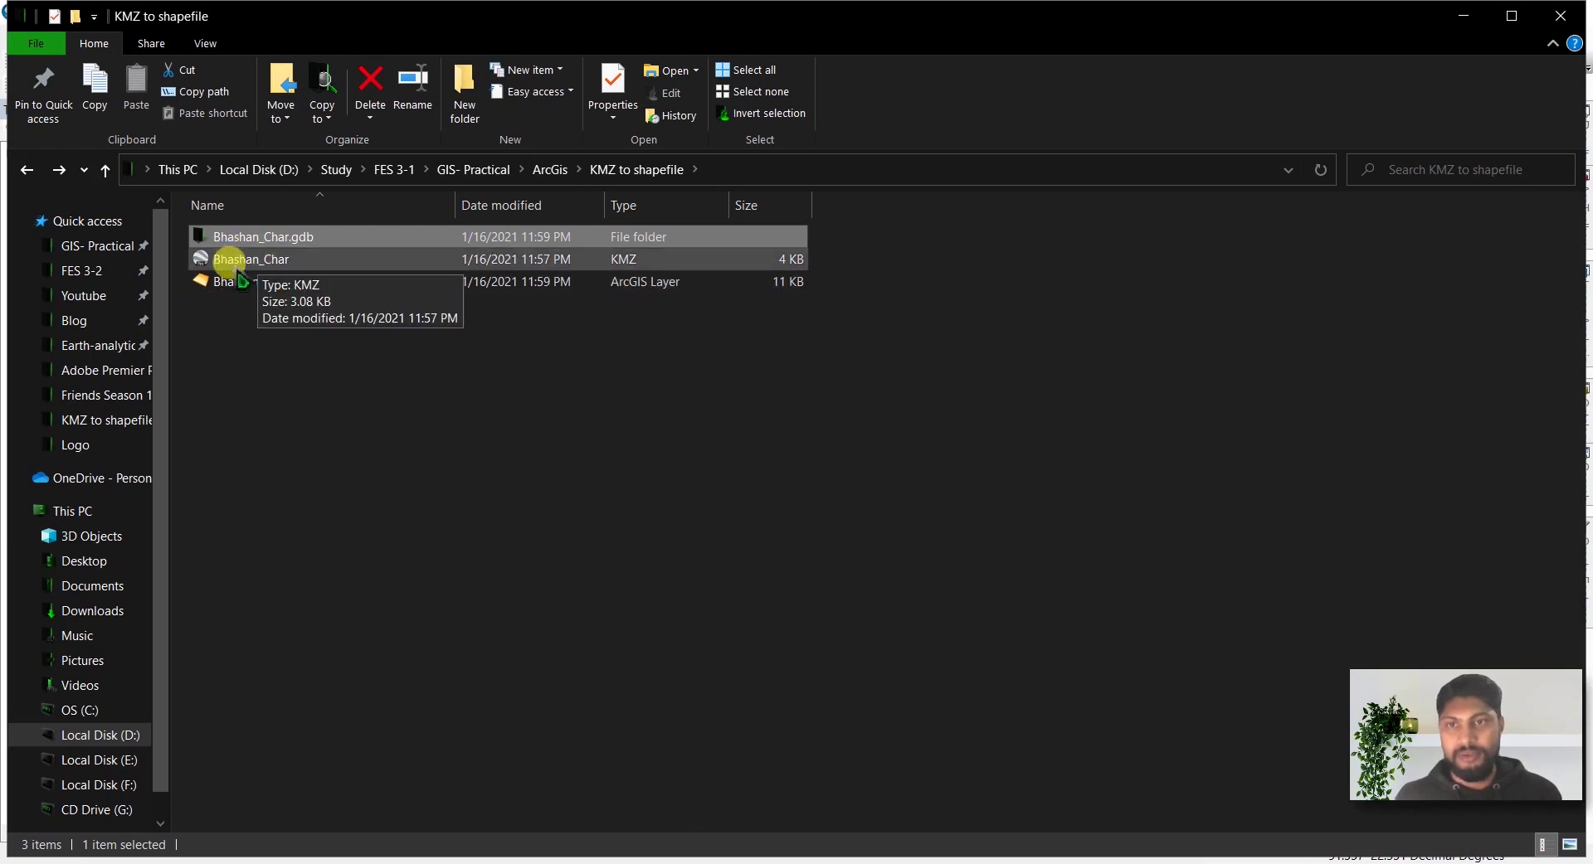
mouse_move(616, 853)
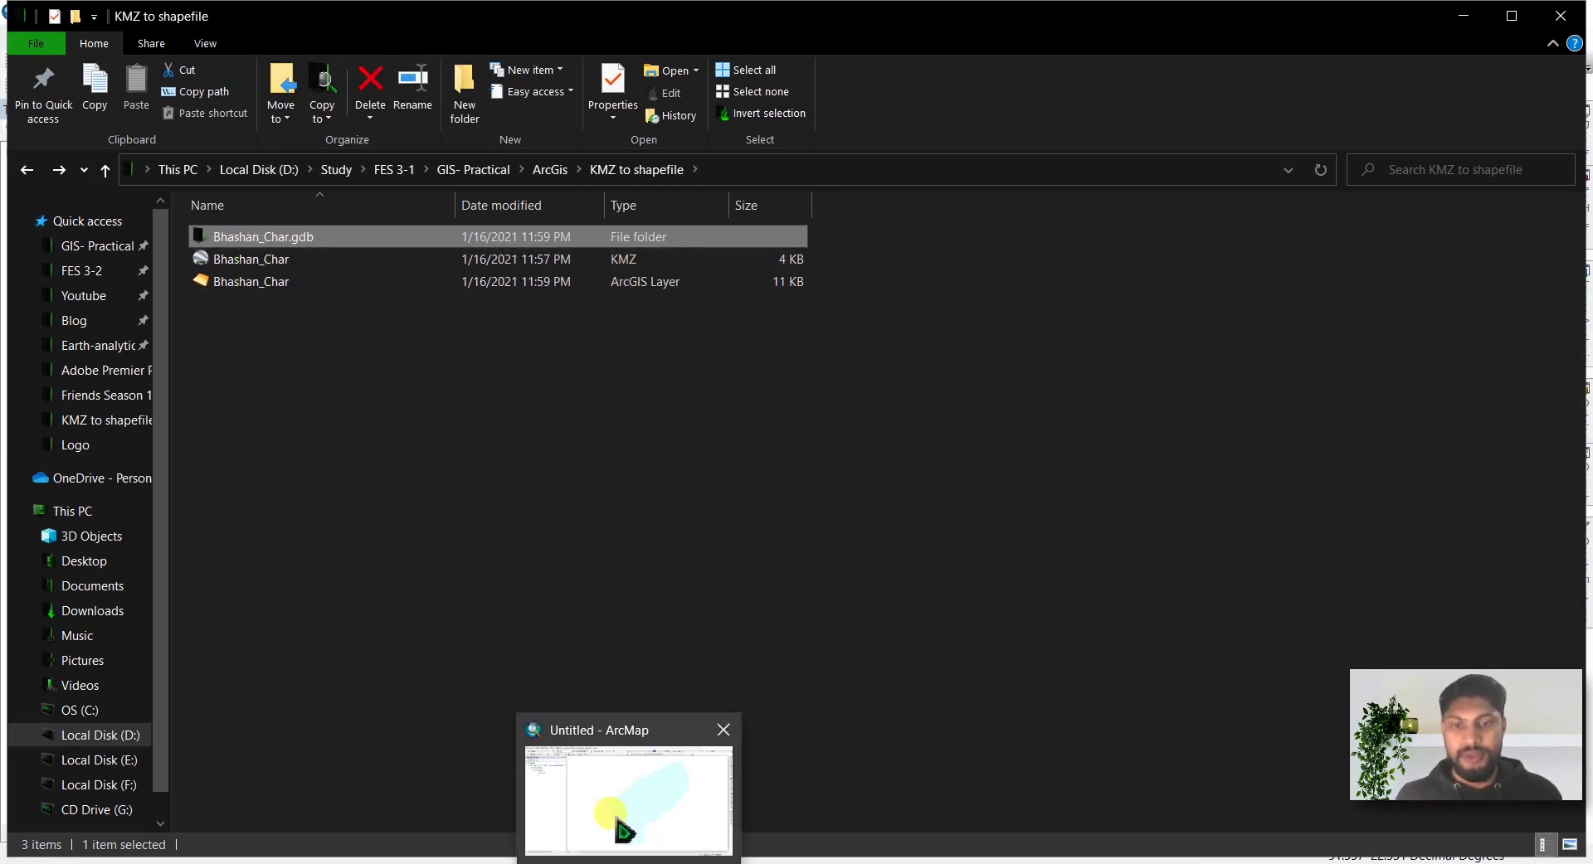
left_click(611, 811)
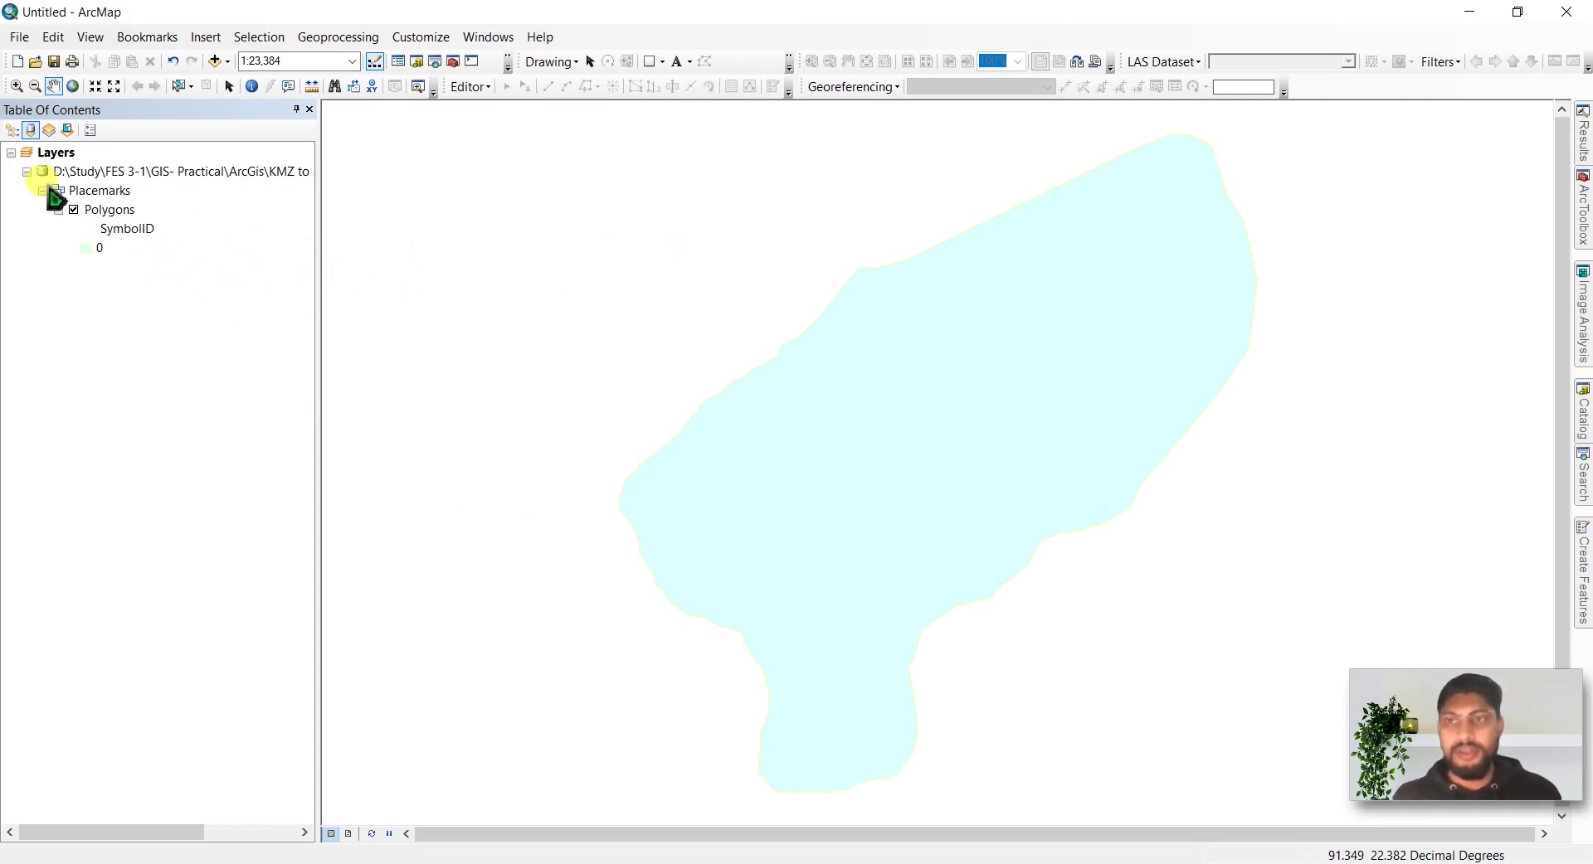
Step: Export the Polygons layer to Bhashan_char_shapefile.shp and add it to the map
left_click(108, 213)
right_click(106, 212)
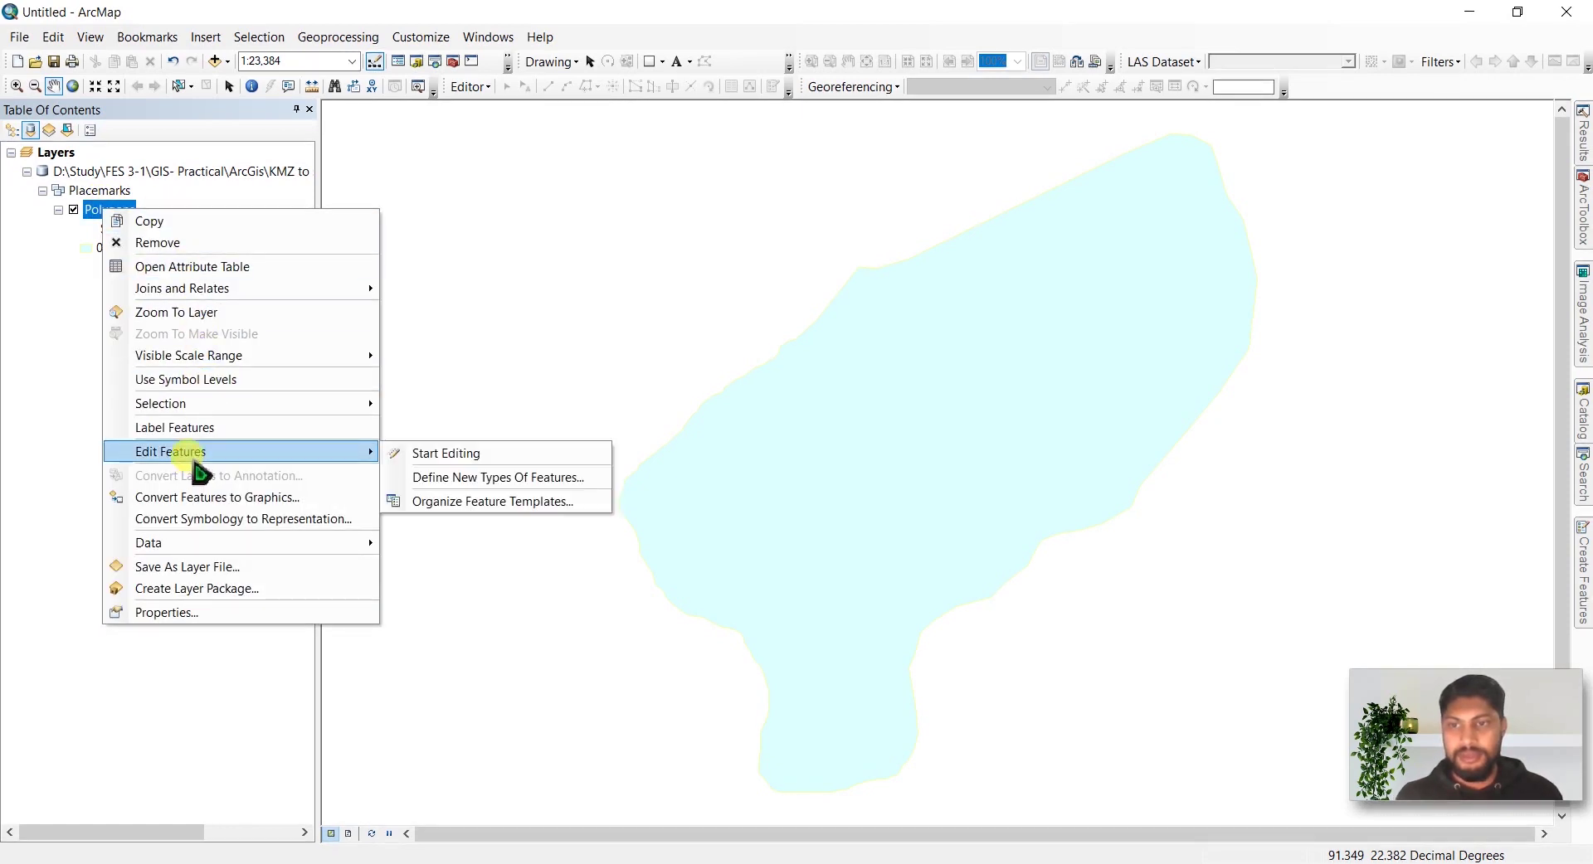
mouse_move(348, 546)
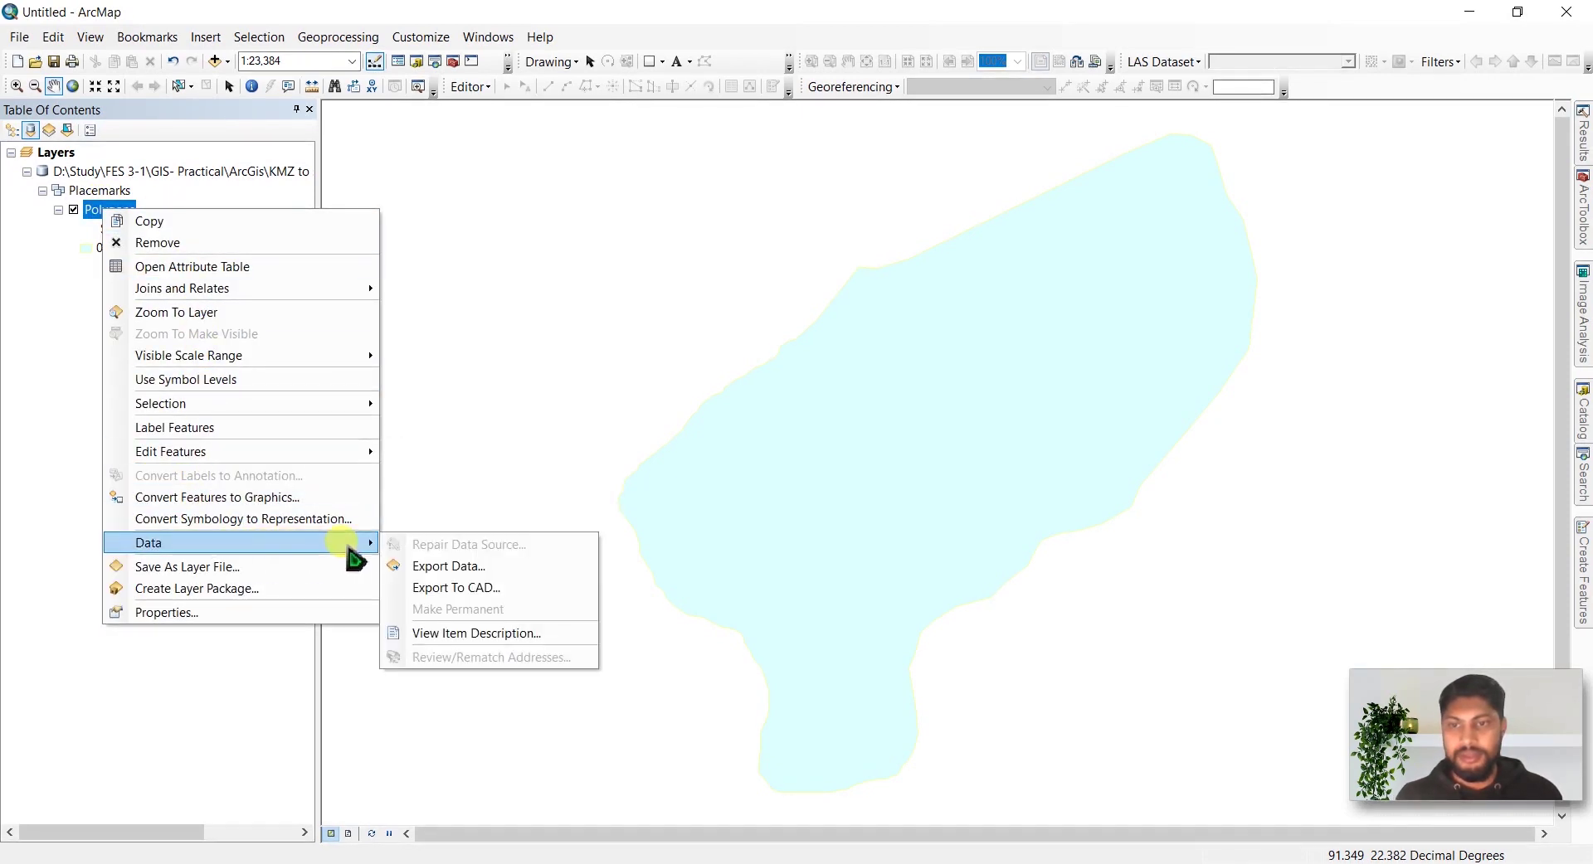
left_click(441, 566)
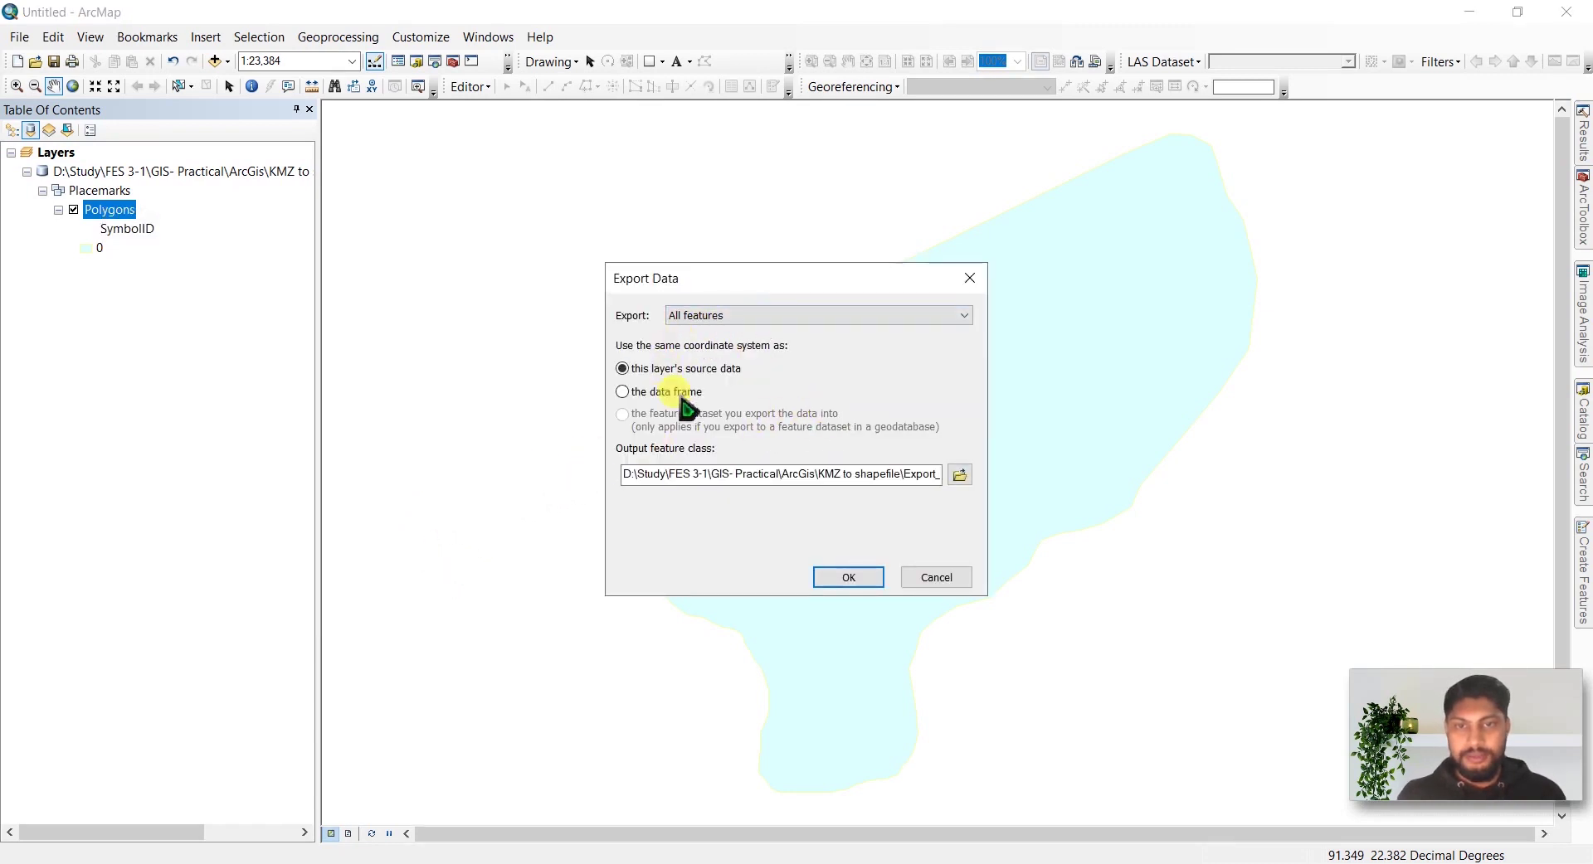
left_click(963, 477)
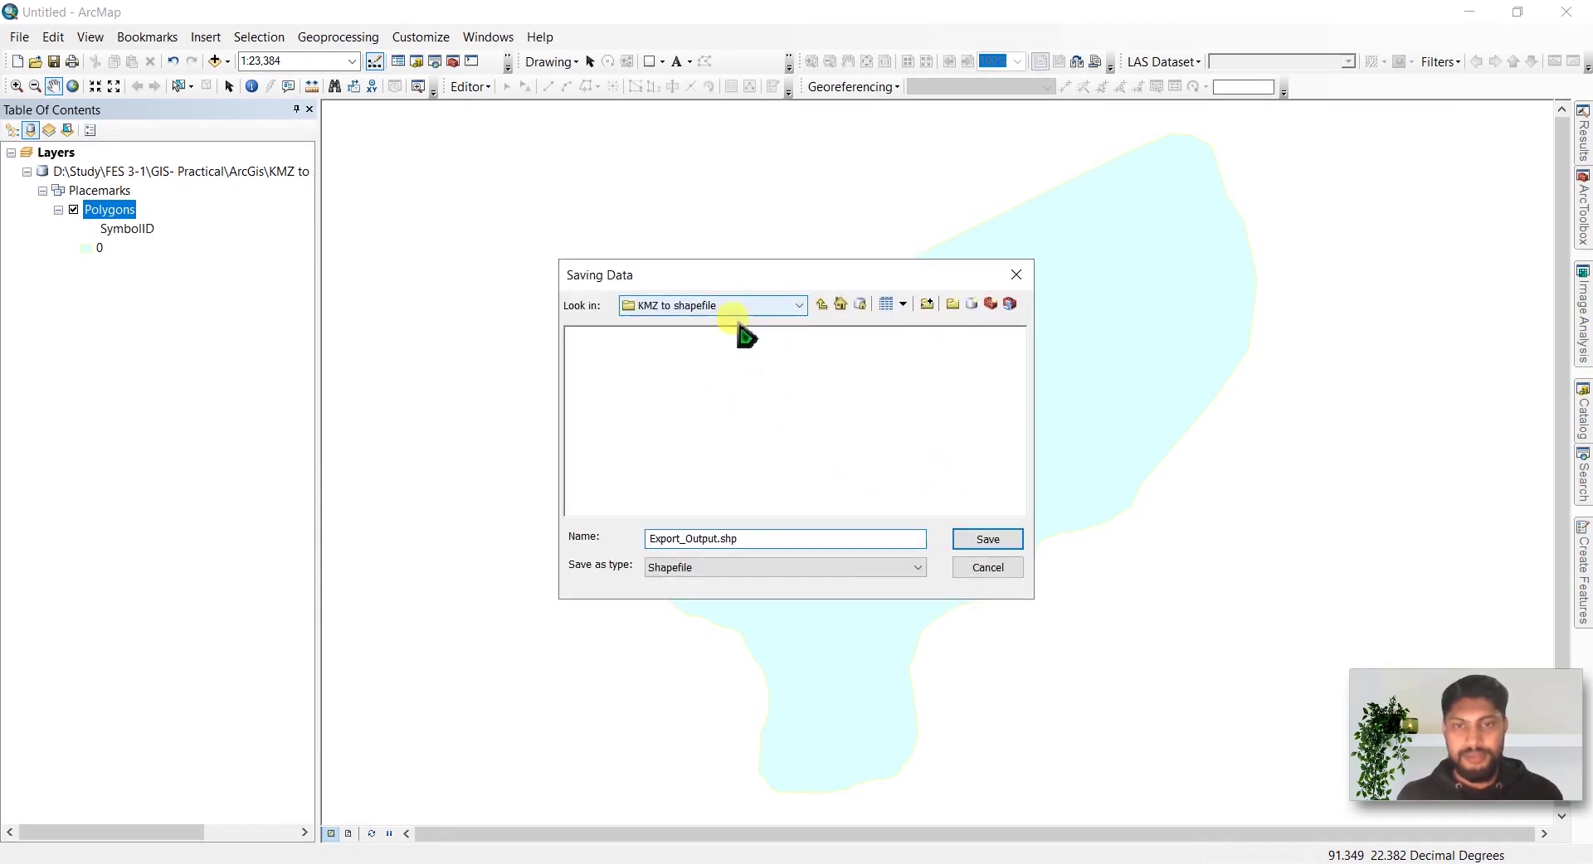
left_click(718, 539)
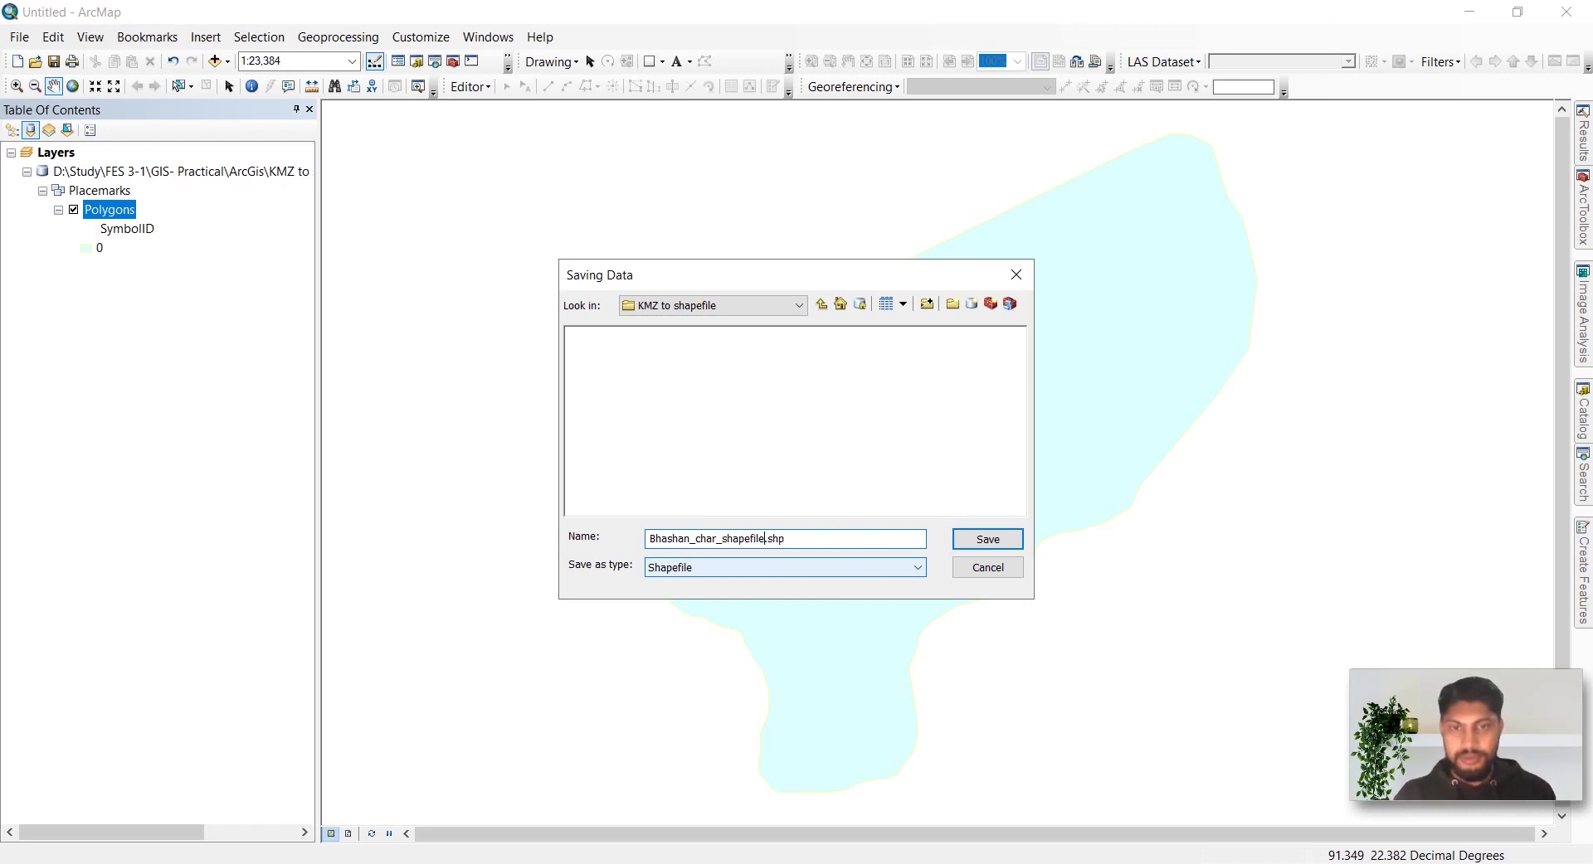
left_click(981, 544)
left_click(857, 580)
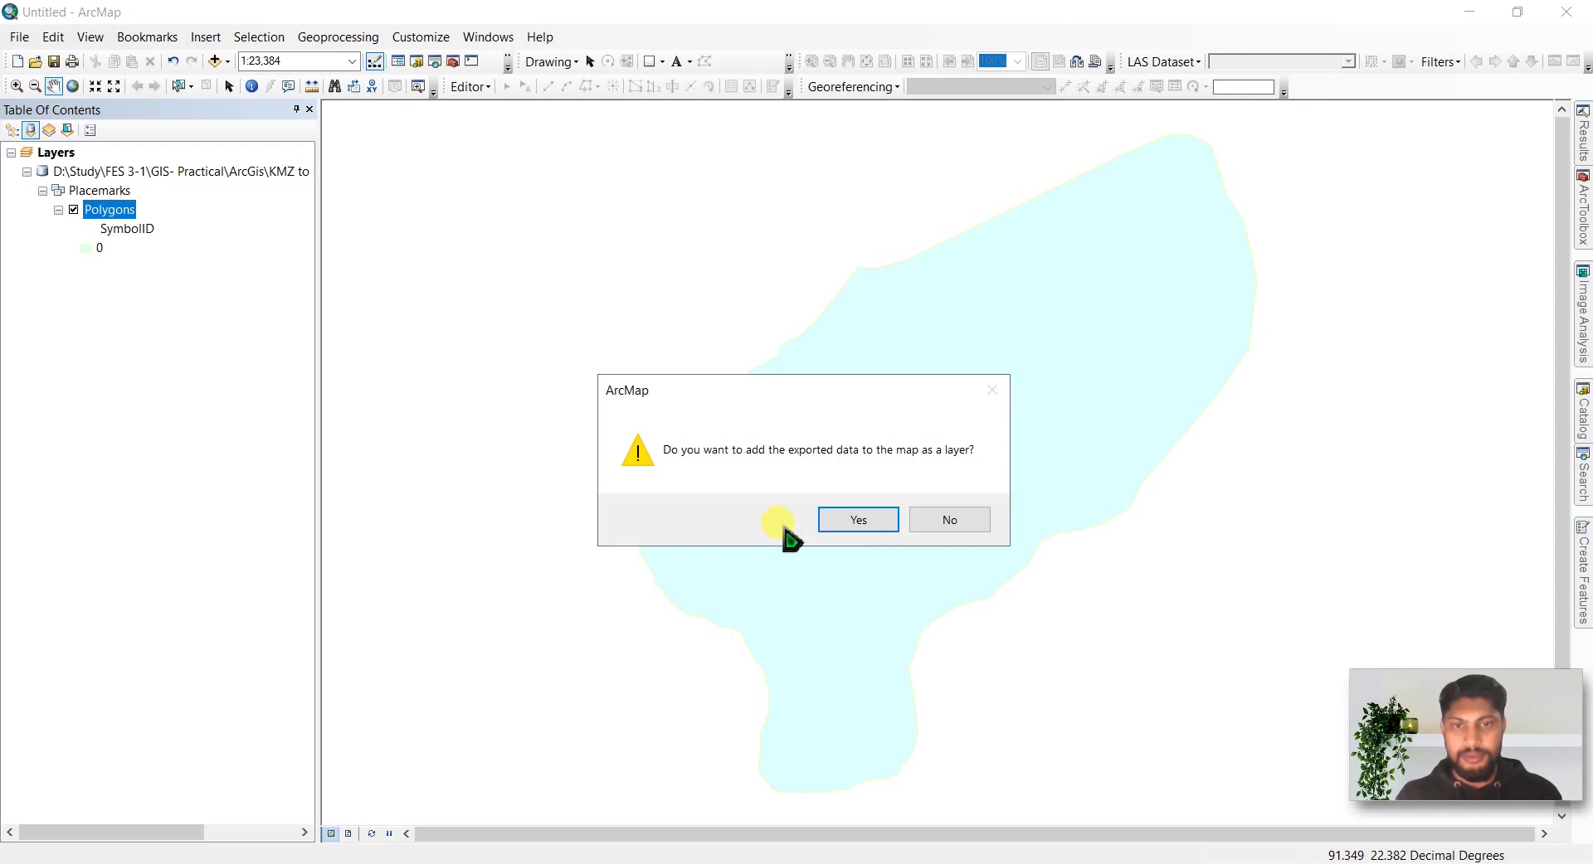
left_click(842, 523)
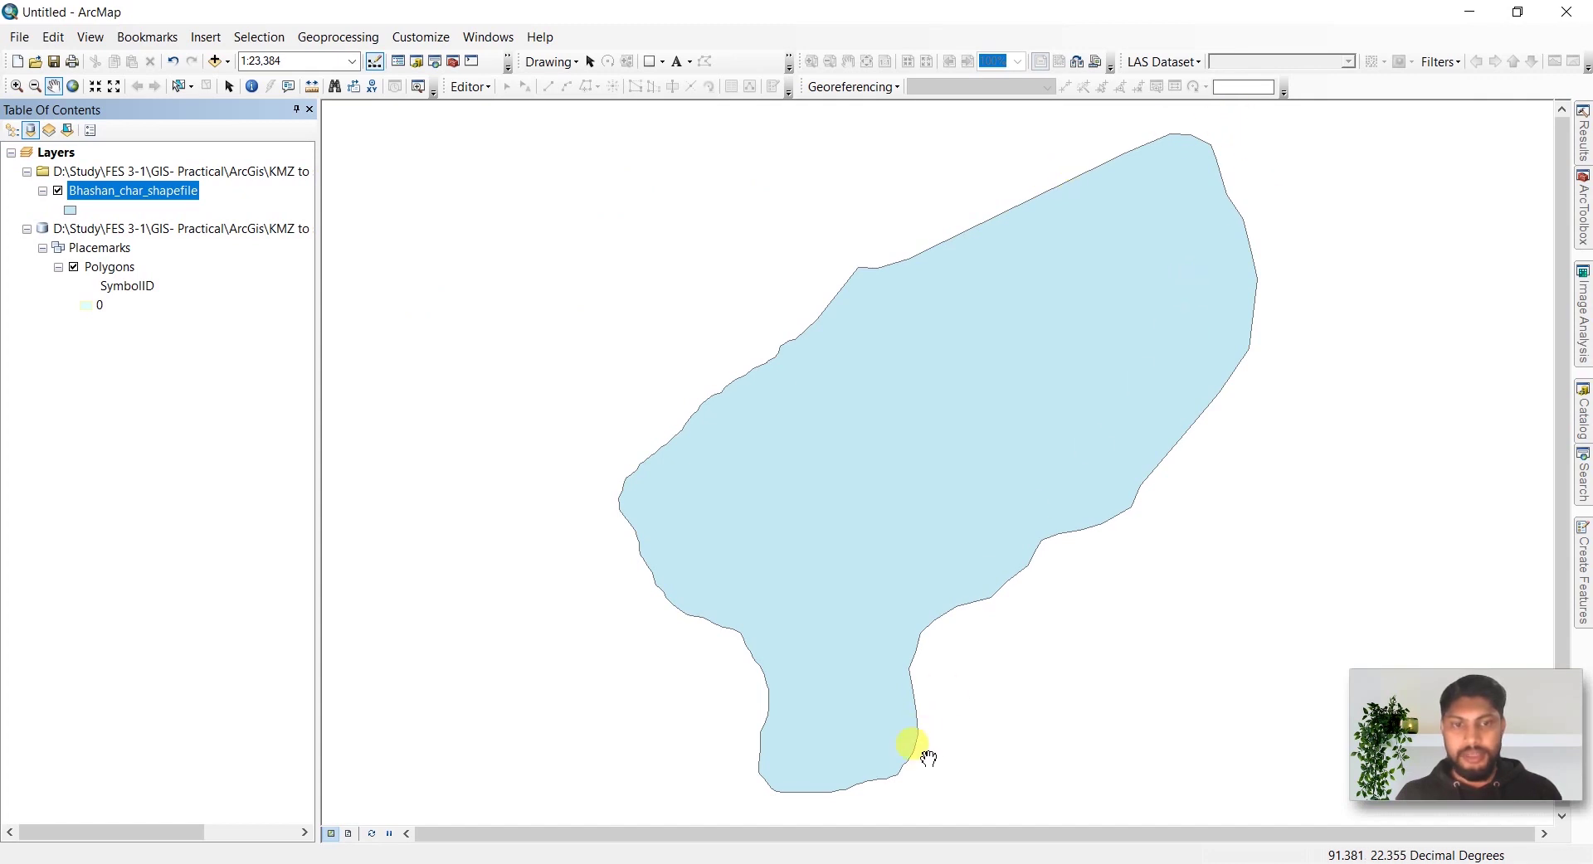
Step: Remove the original KMZ group layer, then open the Add Data options for a basemap
right_click(79, 241)
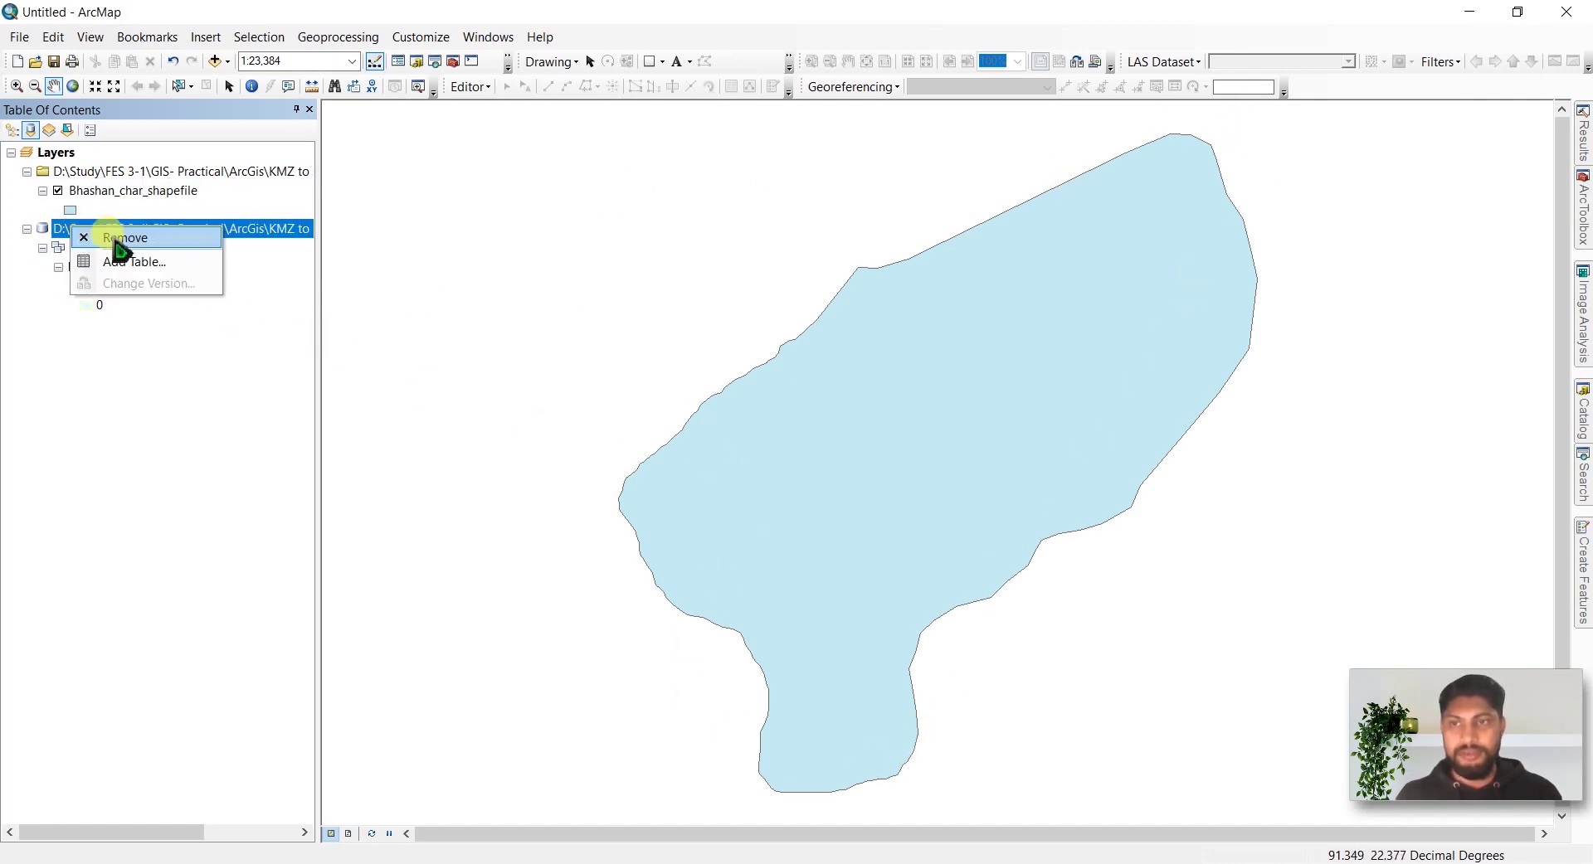
left_click(112, 239)
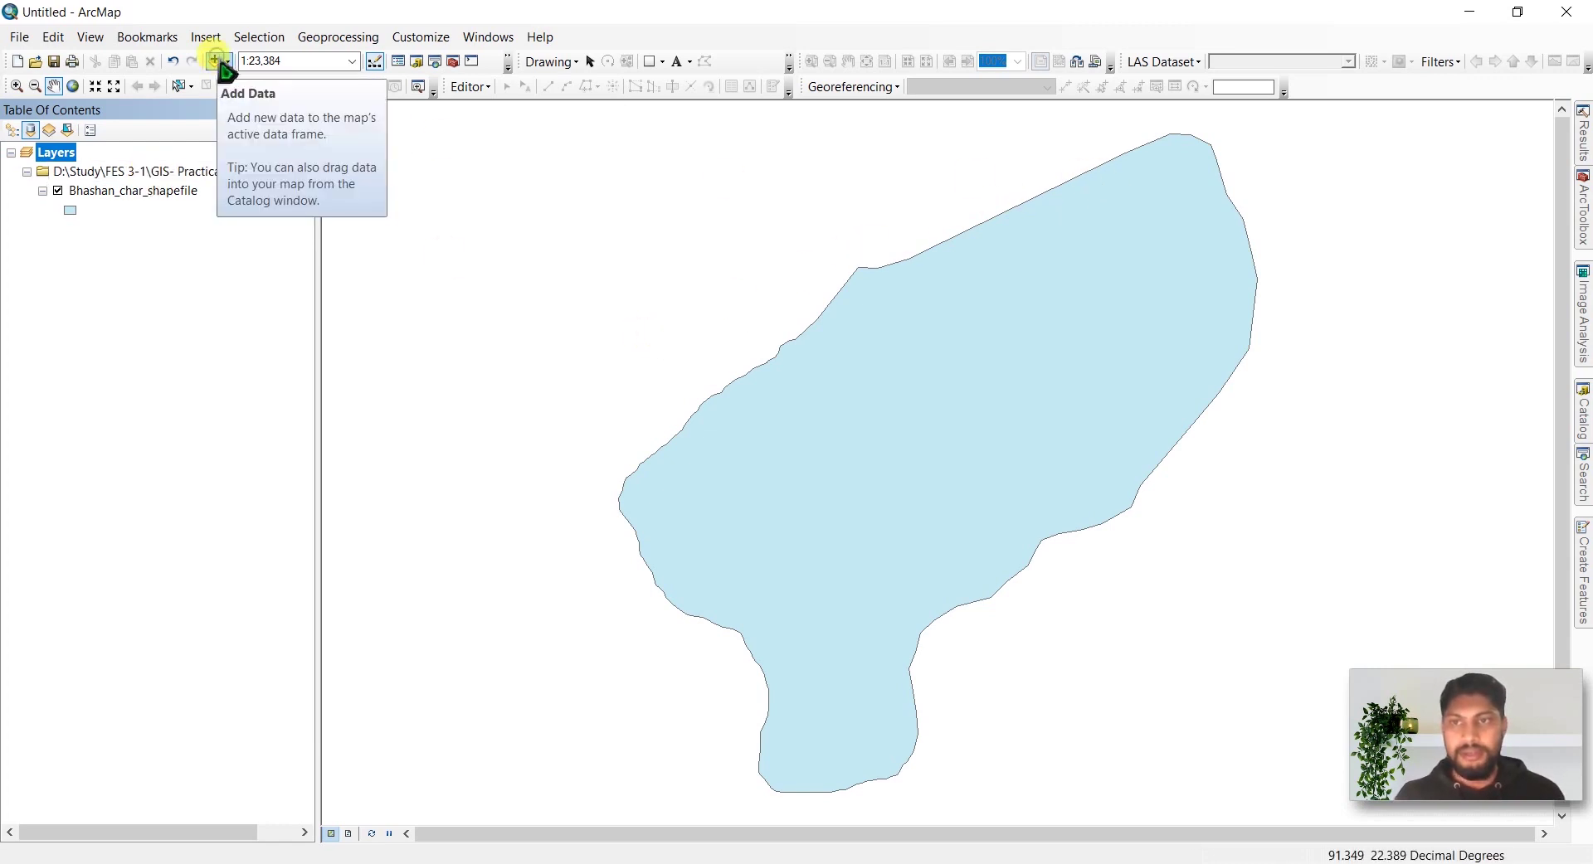
left_click(214, 61)
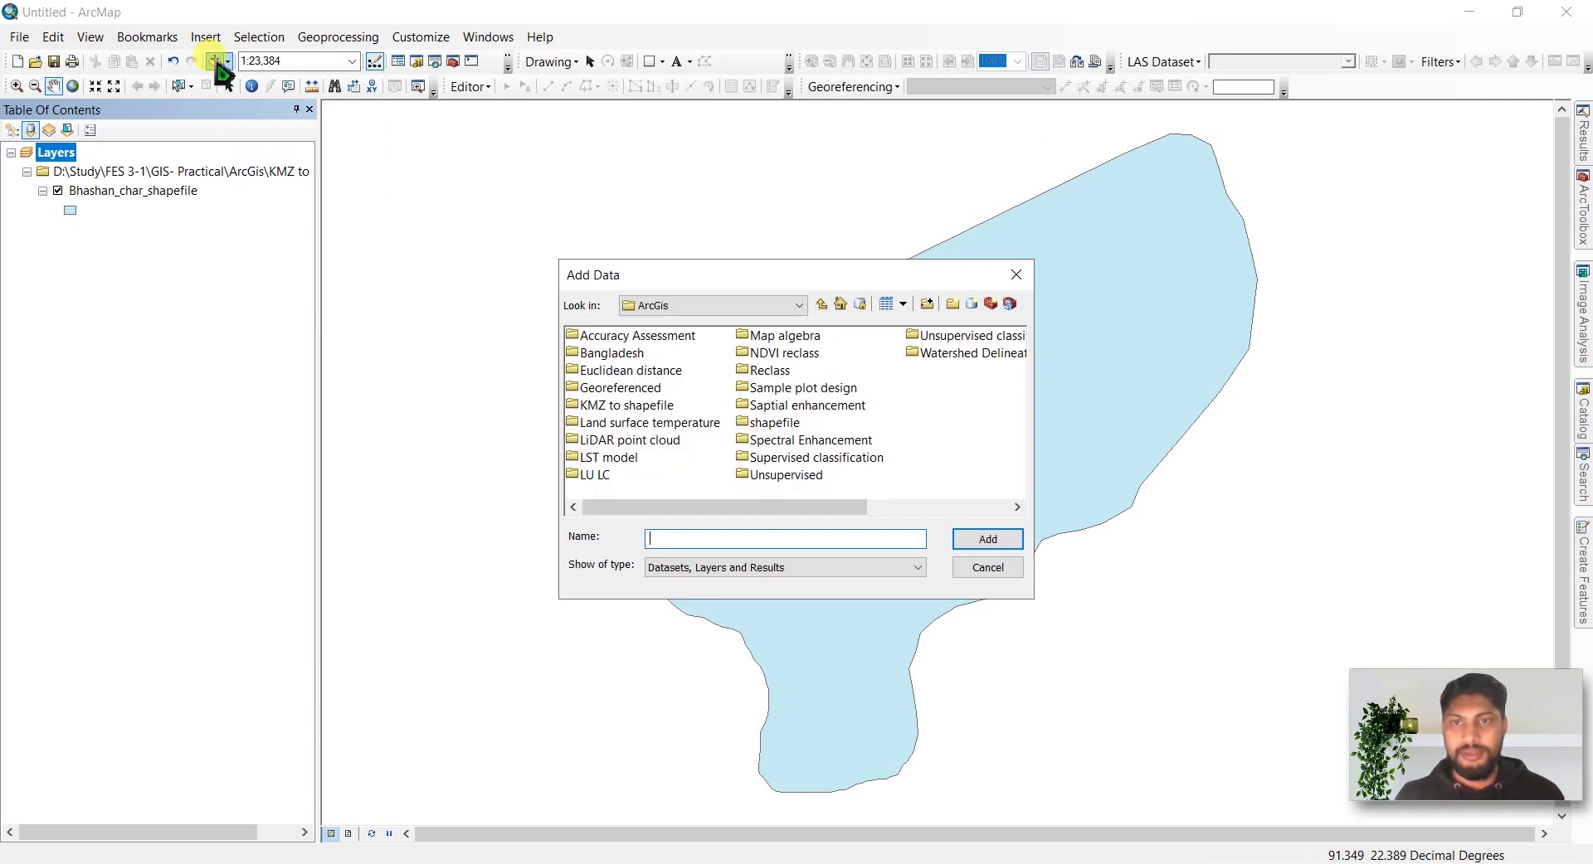
left_click(1021, 274)
left_click(217, 62)
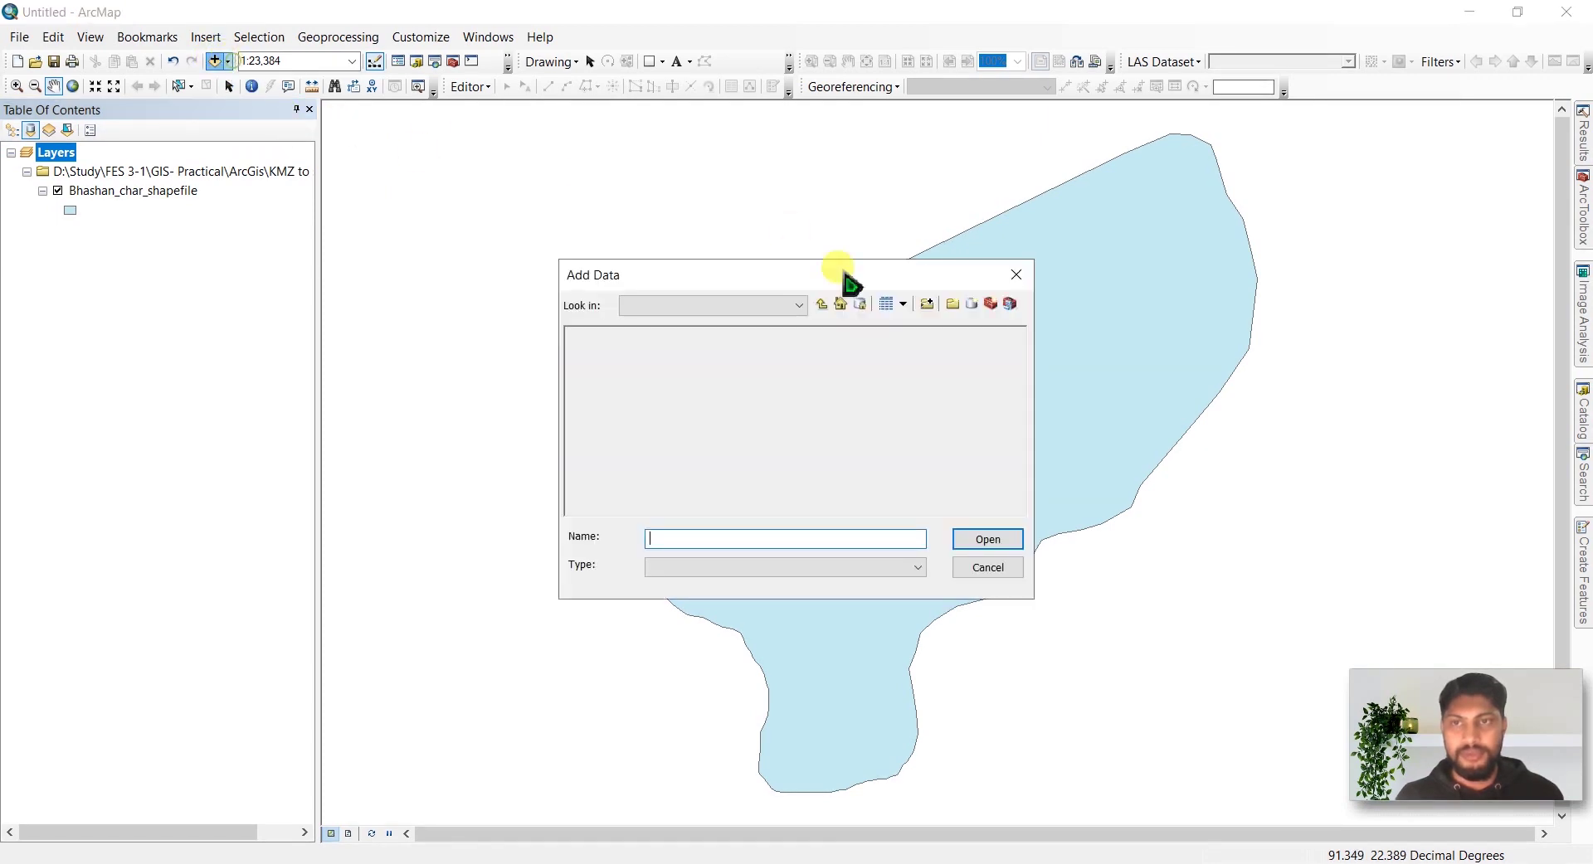
left_click(1016, 275)
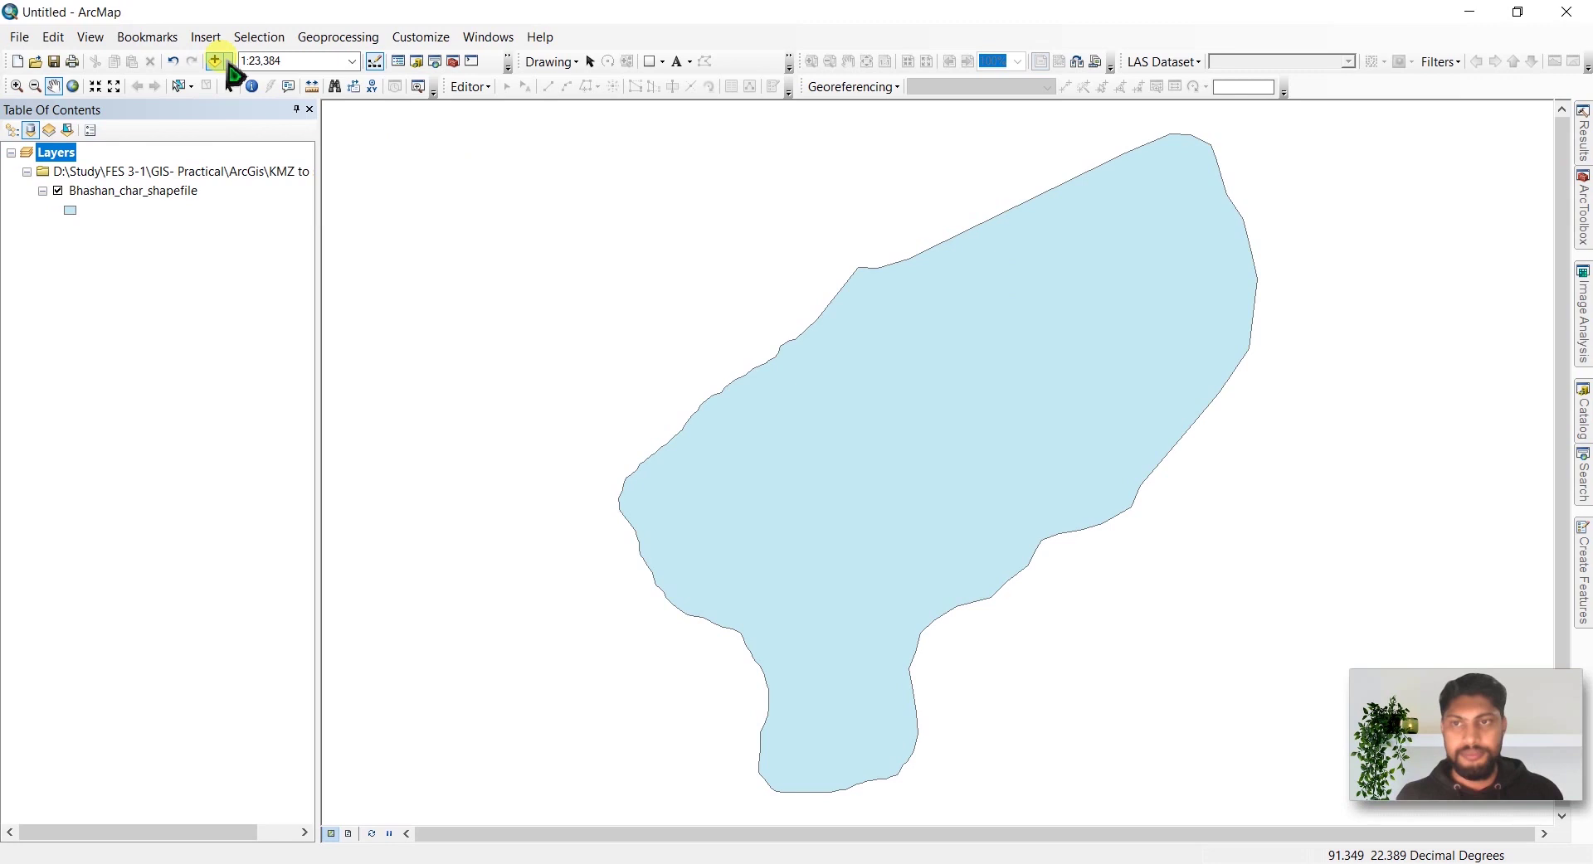
left_click(226, 62)
Step: Add the Imagery with Labels basemap beneath the Bhashan_char_shapefile layer
left_click(265, 106)
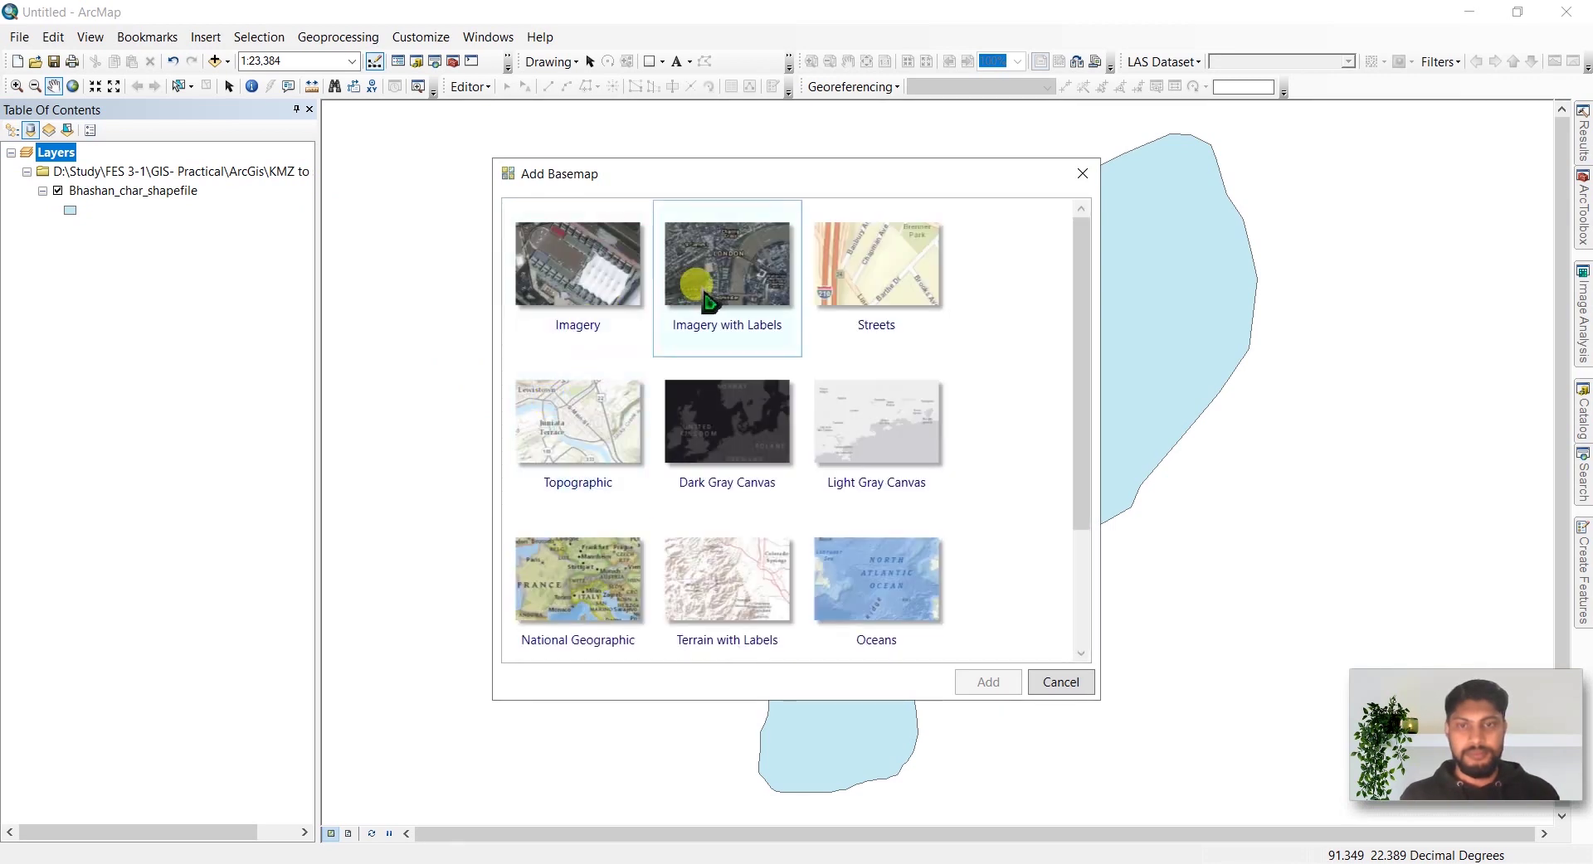
left_click(694, 260)
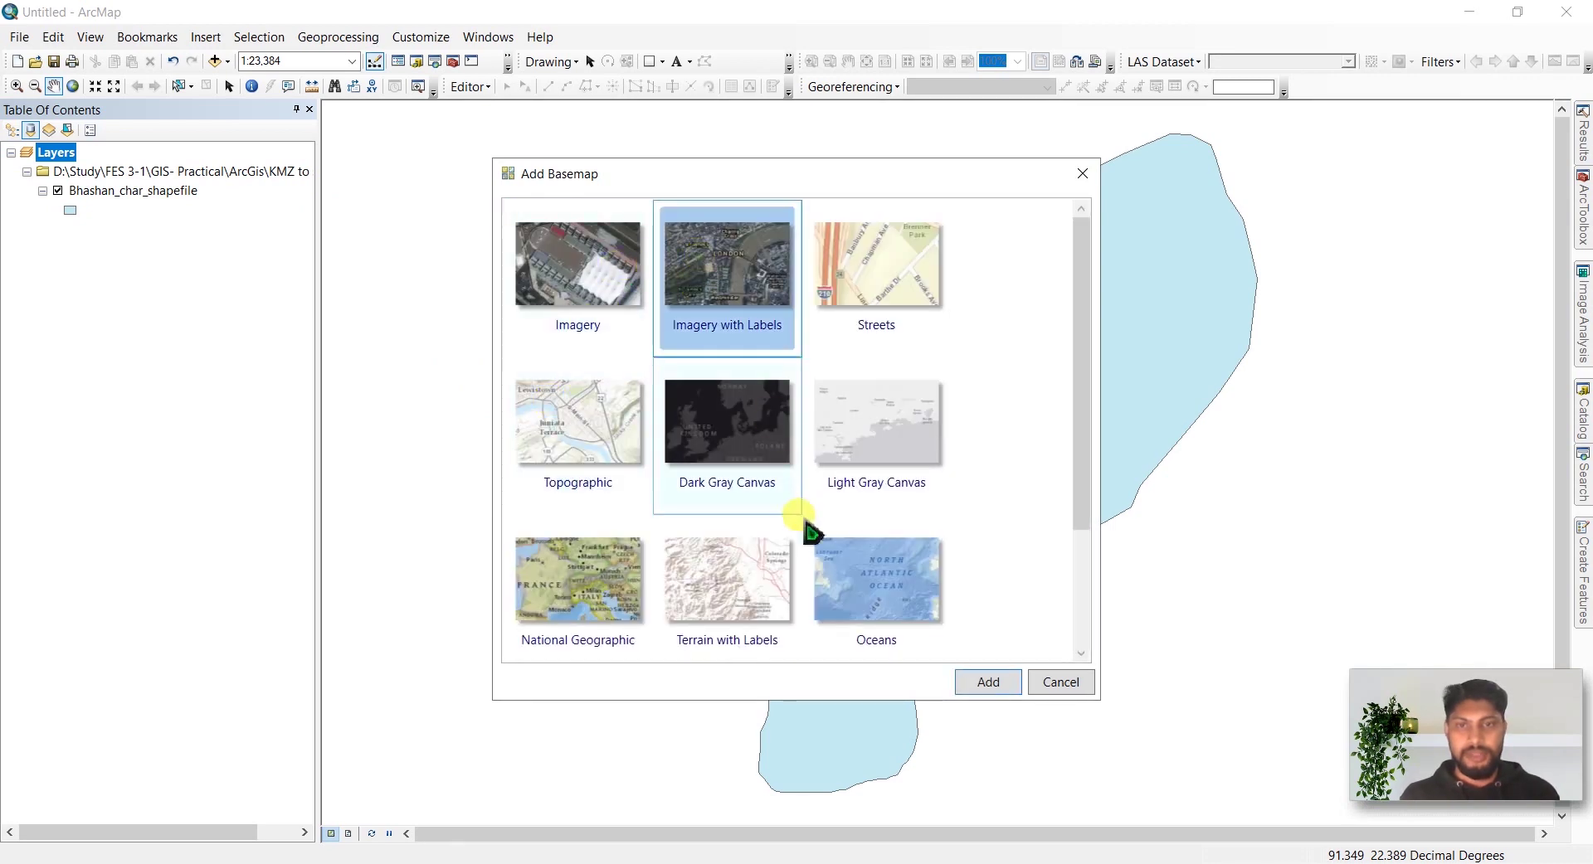
left_click(1000, 693)
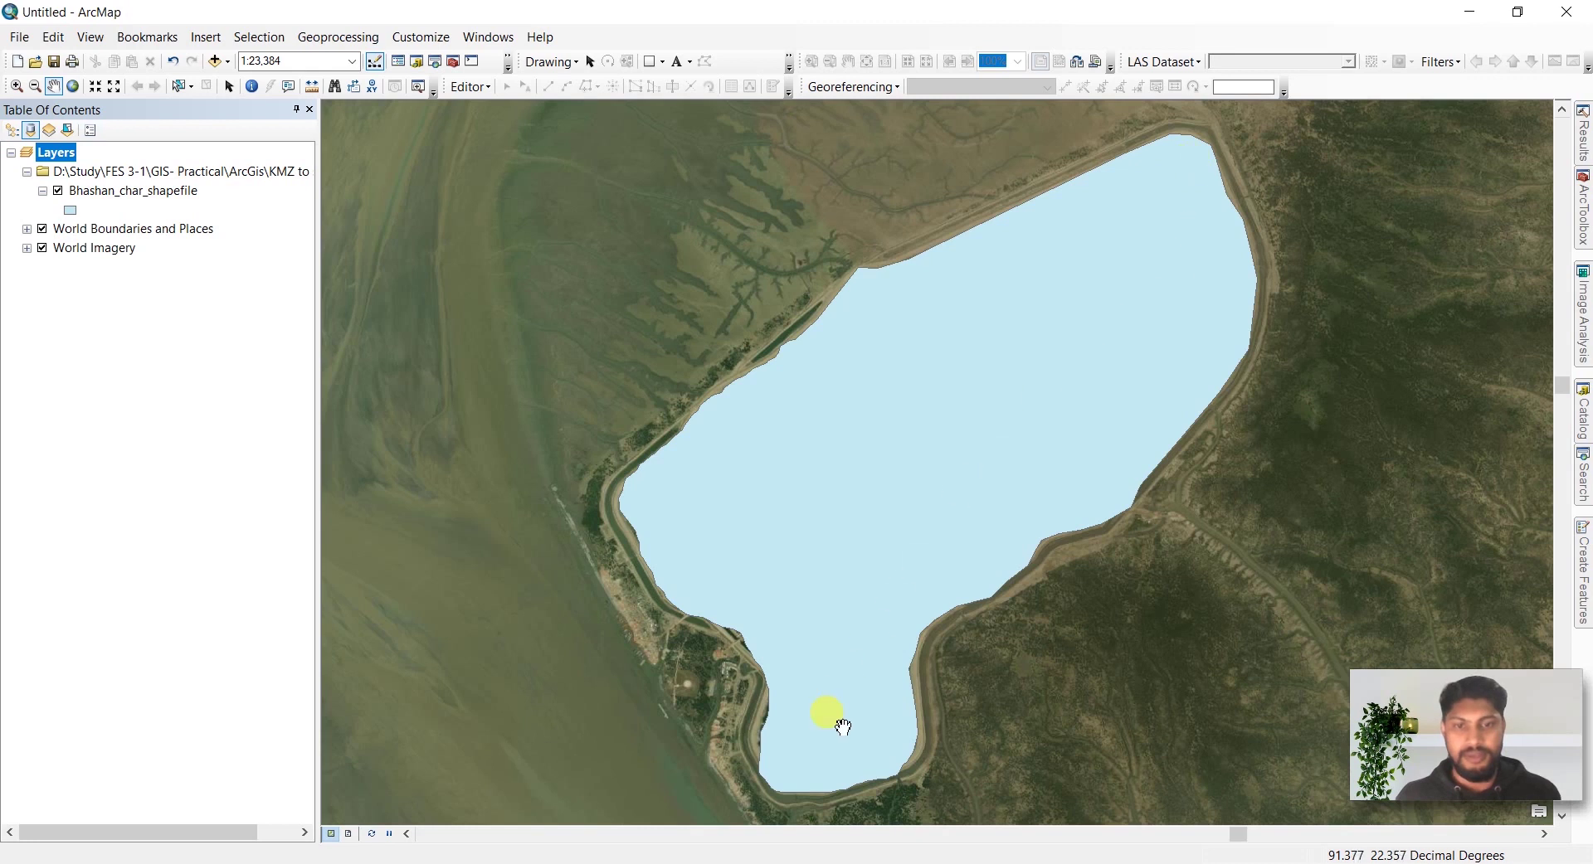
Step: Switch the Bhashan_char_shapefile symbol to Hollow and zoom out to see the island outline
left_click(70, 209)
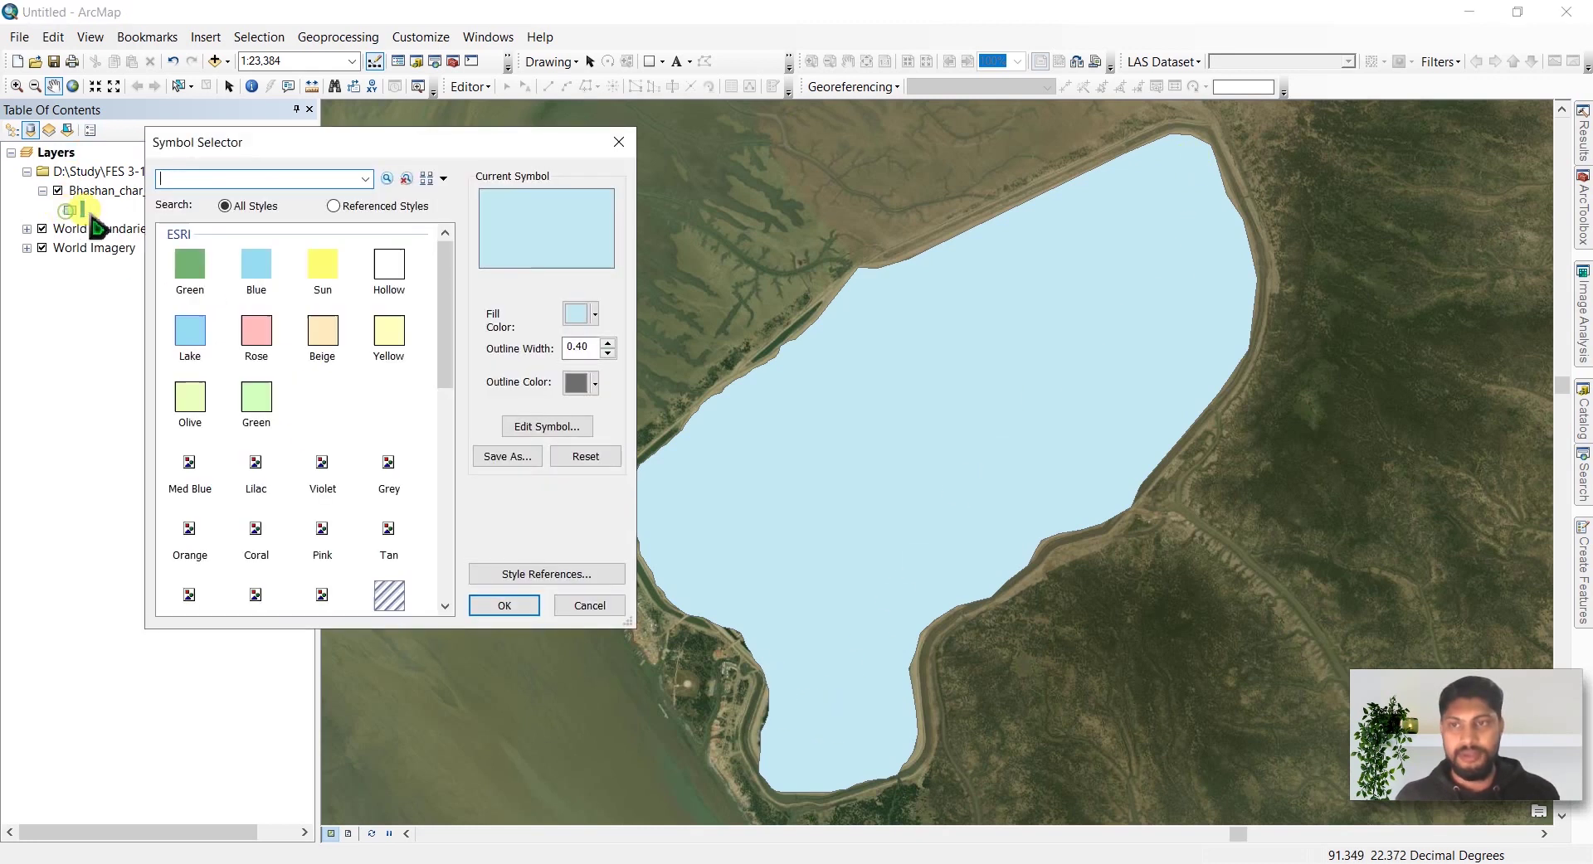
left_click(389, 264)
left_click(501, 605)
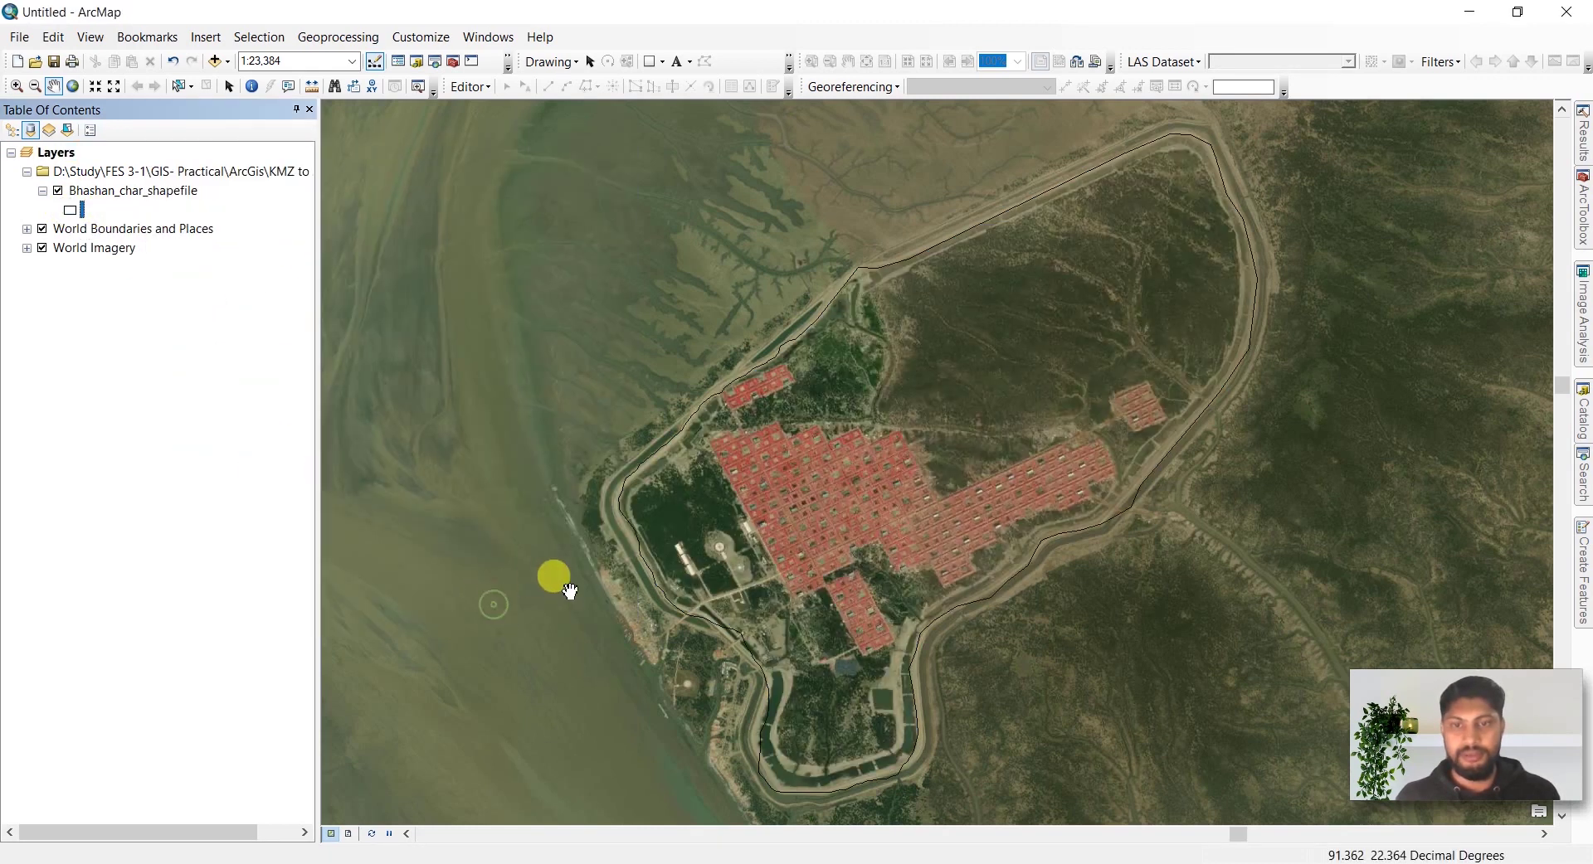
scroll(685, 503, "down", 4)
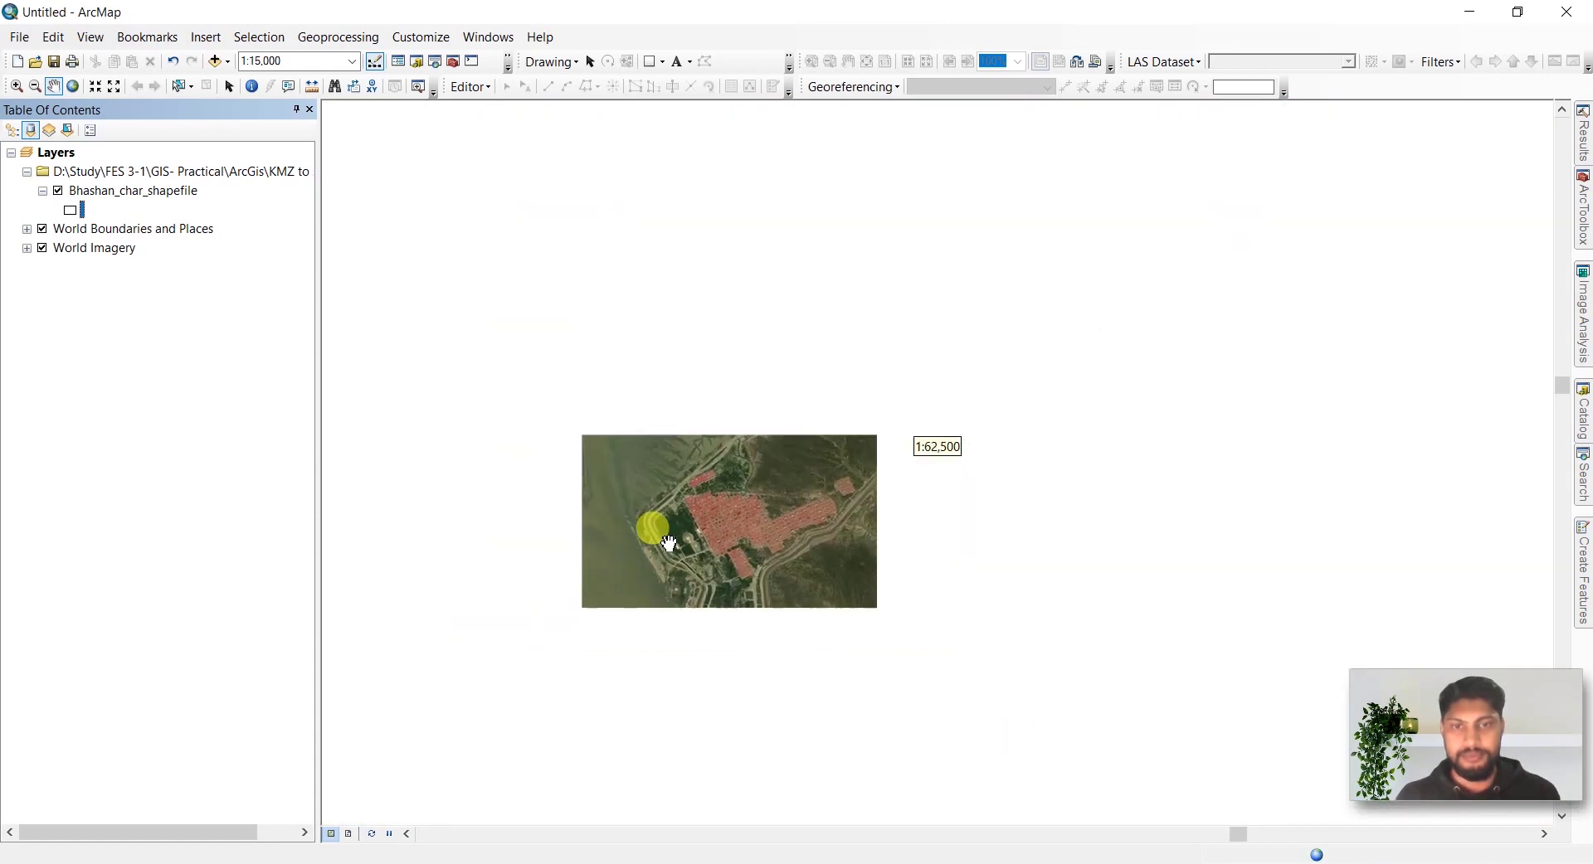